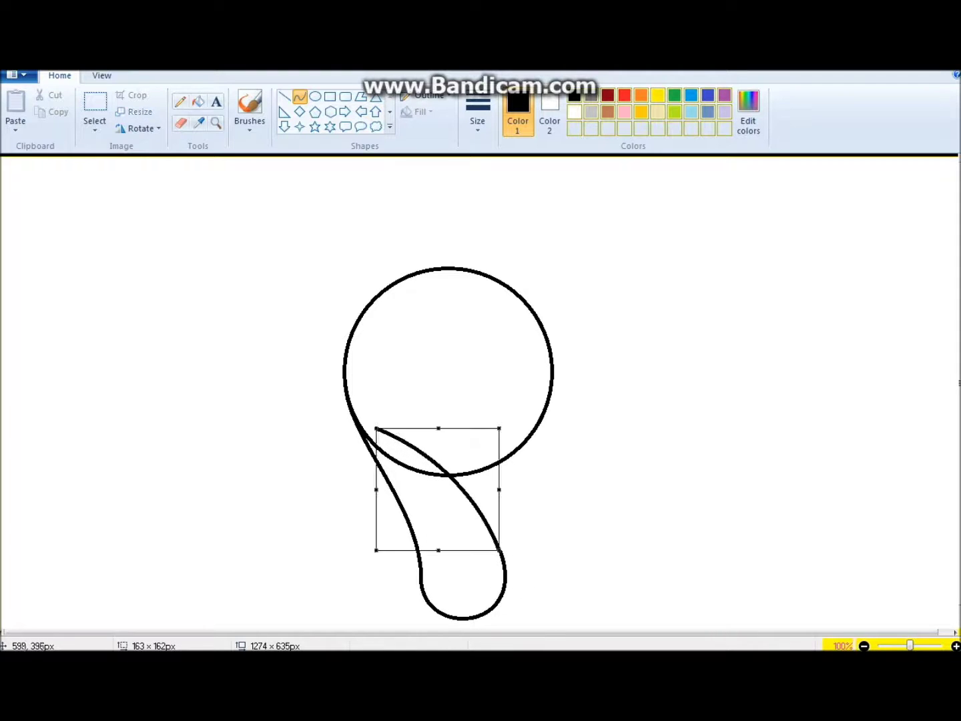
Step: Draw a pointed snout with curves, running from the head circle's side out to a tip and back to its underside
{"action": "left_click", "coordinate": [498, 494]}
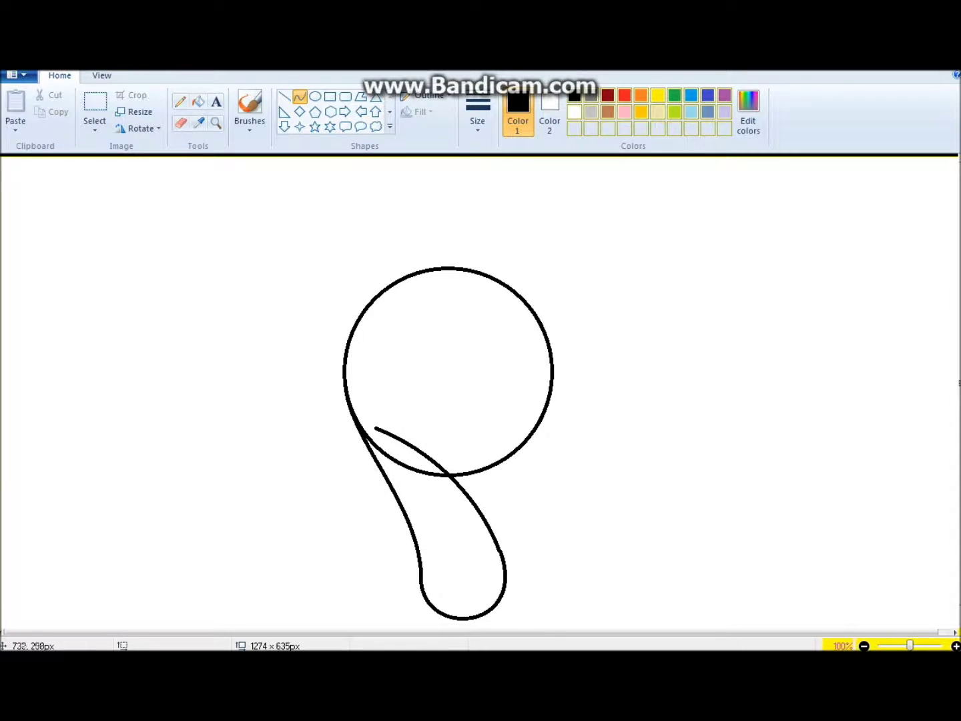
{"action": "mouse_move", "coordinate": [640, 435]}
{"action": "left_mouse_down"}
{"action": "mouse_move", "coordinate": [647, 359]}
{"action": "mouse_move", "coordinate": [590, 428]}
{"action": "mouse_move", "coordinate": [462, 473]}
{"action": "left_mouse_up"}
{"action": "mouse_move", "coordinate": [557, 432]}
{"action": "left_mouse_down"}
{"action": "mouse_move", "coordinate": [633, 433]}
{"action": "mouse_move", "coordinate": [609, 456]}
{"action": "left_mouse_up"}
{"action": "key", "text": "ctrl+z"}
{"action": "key", "text": "ctrl+z"}
{"action": "mouse_move", "coordinate": [550, 400]}
{"action": "left_mouse_down"}
{"action": "mouse_move", "coordinate": [625, 431]}
{"action": "mouse_move", "coordinate": [582, 423]}
{"action": "mouse_move", "coordinate": [466, 482]}
{"action": "mouse_move", "coordinate": [495, 488]}
{"action": "left_mouse_up"}
{"action": "left_click", "coordinate": [494, 488]}
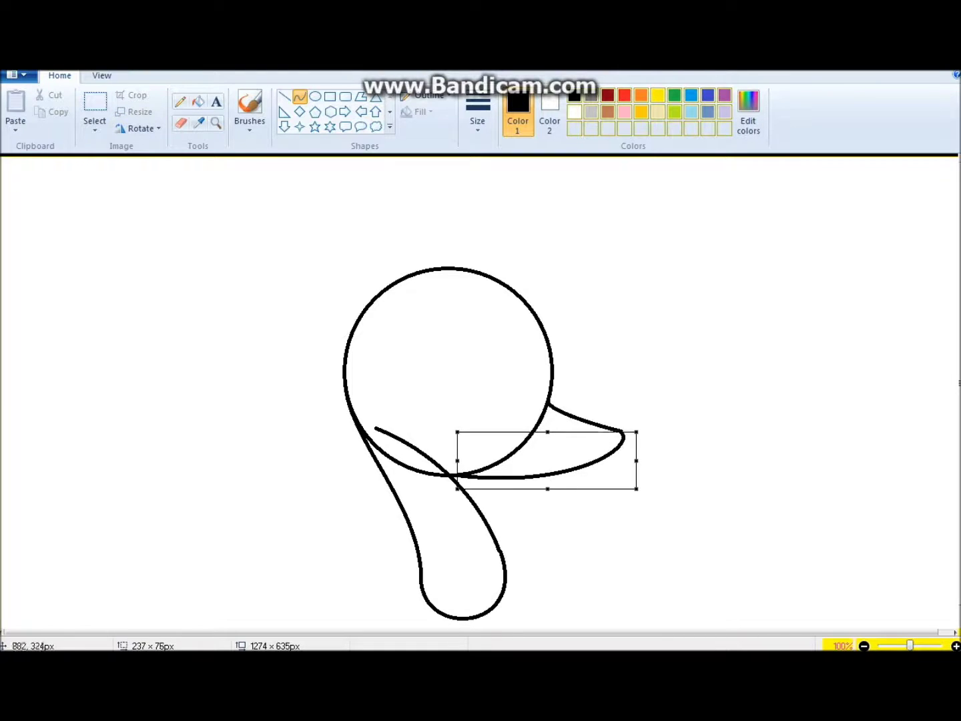
{"action": "left_click", "coordinate": [109, 364]}
Step: Draw a small curved horn on the upper back of the head with two curves
{"action": "left_click_drag", "start_coordinate": [384, 261], "coordinate": [380, 267]}
{"action": "mouse_move", "coordinate": [366, 244]}
{"action": "left_mouse_down"}
{"action": "mouse_move", "coordinate": [365, 309]}
{"action": "mouse_move", "coordinate": [353, 232]}
{"action": "mouse_move", "coordinate": [338, 221]}
{"action": "left_mouse_up"}
{"action": "left_click", "coordinate": [589, 457]}
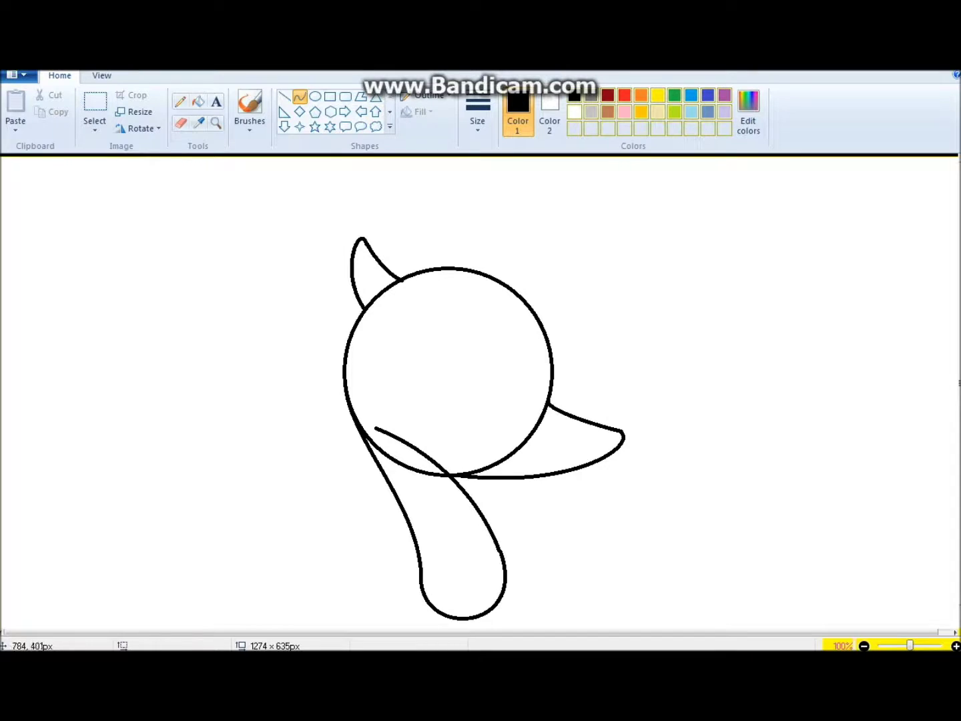
Step: Draw a thin mouth line with a jagged fang near the tip of the snout
{"action": "left_click", "coordinate": [477, 113]}
{"action": "left_click", "coordinate": [512, 183]}
{"action": "left_click", "coordinate": [493, 416]}
{"action": "left_click", "coordinate": [316, 96]}
{"action": "left_click", "coordinate": [478, 113]}
{"action": "left_click", "coordinate": [512, 184]}
{"action": "left_click_drag", "start_coordinate": [477, 304], "coordinate": [541, 381]}
{"action": "left_click_drag", "start_coordinate": [506, 344], "coordinate": [501, 361]}
{"action": "key", "text": "ctrl+z"}
{"action": "key", "text": "ctrl+z"}
Step: Draw a slanted, angry eye outline on the front of the head with curves
{"action": "left_click", "coordinate": [299, 96]}
{"action": "left_click_drag", "start_coordinate": [454, 314], "coordinate": [537, 369]}
{"action": "key", "text": "ctrl+z"}
{"action": "mouse_move", "coordinate": [476, 343]}
{"action": "left_mouse_down"}
{"action": "mouse_move", "coordinate": [467, 333]}
{"action": "mouse_move", "coordinate": [514, 367]}
{"action": "mouse_move", "coordinate": [488, 334]}
{"action": "mouse_move", "coordinate": [501, 385]}
{"action": "mouse_move", "coordinate": [459, 381]}
{"action": "mouse_move", "coordinate": [501, 381]}
{"action": "left_mouse_up"}
{"action": "key", "text": "ctrl+z"}
{"action": "left_click_drag", "start_coordinate": [495, 388], "coordinate": [478, 365]}
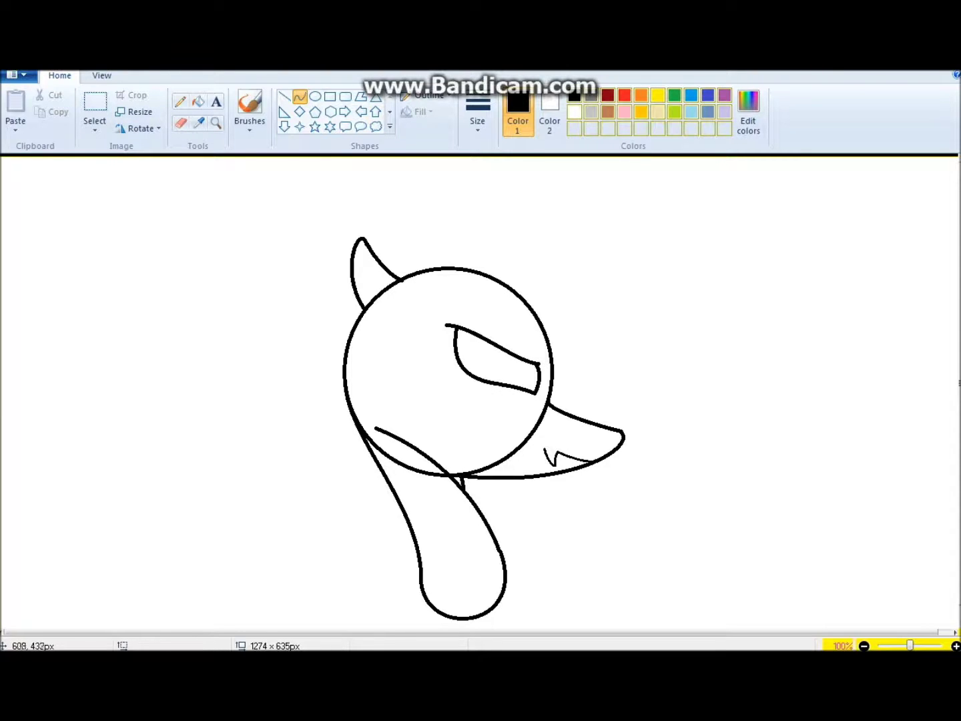
Step: Draw the body's side and inner lines below the hanging ear and a sleeved arm reaching forward
{"action": "left_click_drag", "start_coordinate": [397, 498], "coordinate": [393, 628]}
{"action": "left_click_drag", "start_coordinate": [505, 582], "coordinate": [511, 627]}
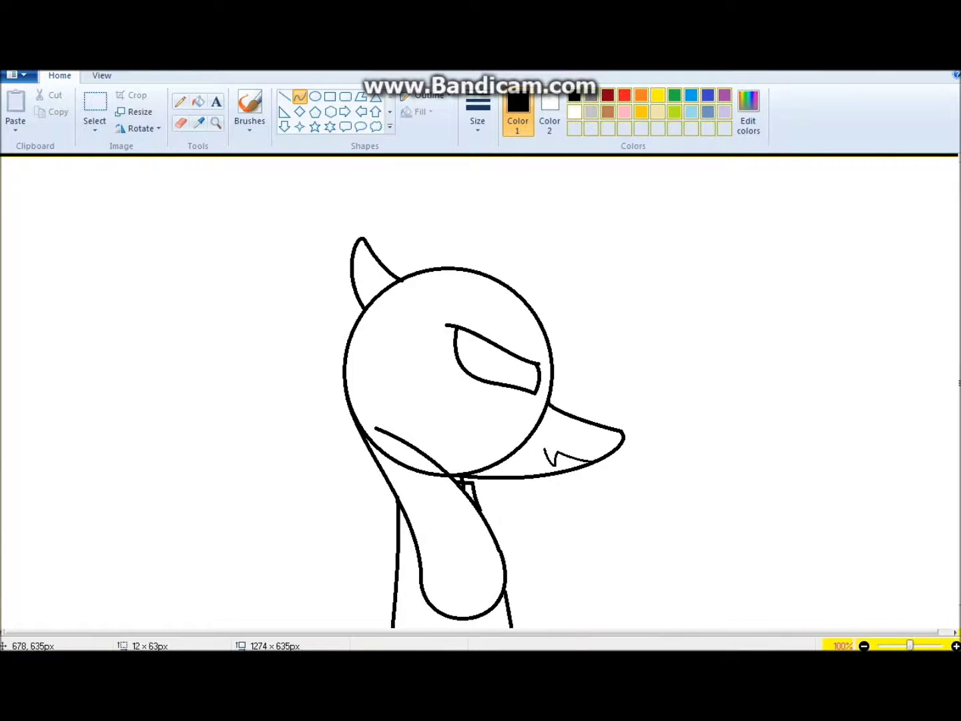
{"action": "left_click_drag", "start_coordinate": [578, 510], "coordinate": [614, 506]}
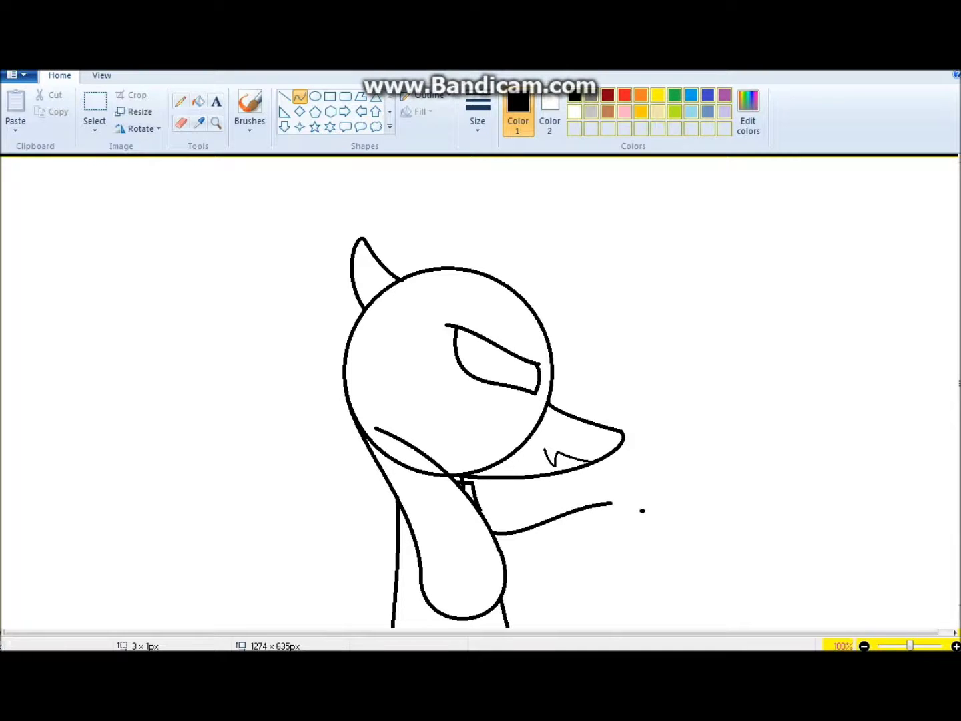
{"action": "mouse_move", "coordinate": [506, 591]}
{"action": "left_mouse_down"}
{"action": "mouse_move", "coordinate": [601, 563]}
{"action": "mouse_move", "coordinate": [534, 591]}
{"action": "mouse_move", "coordinate": [573, 566]}
{"action": "left_mouse_up"}
{"action": "left_click", "coordinate": [417, 552]}
{"action": "left_click", "coordinate": [406, 591]}
{"action": "left_click_drag", "start_coordinate": [481, 615], "coordinate": [482, 629]}
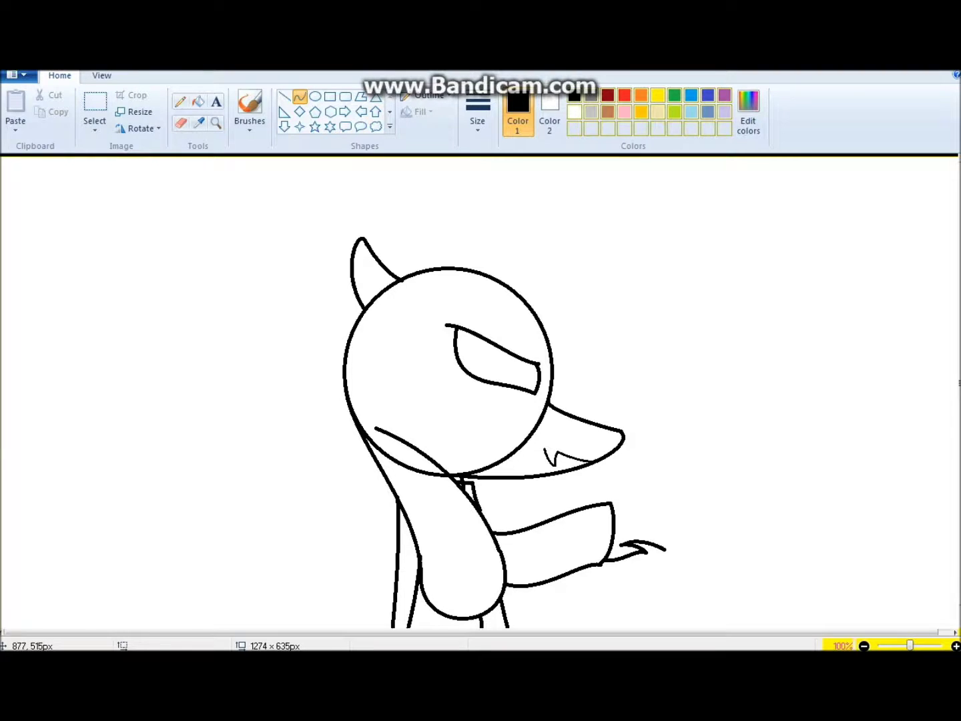
Step: Draw pointed, claw-like fingers at the end of the forward sleeve with short curves
{"action": "mouse_move", "coordinate": [645, 539]}
{"action": "left_mouse_down"}
{"action": "mouse_move", "coordinate": [676, 532]}
{"action": "mouse_move", "coordinate": [626, 500]}
{"action": "left_mouse_up"}
{"action": "left_click", "coordinate": [616, 514]}
{"action": "left_click", "coordinate": [635, 496]}
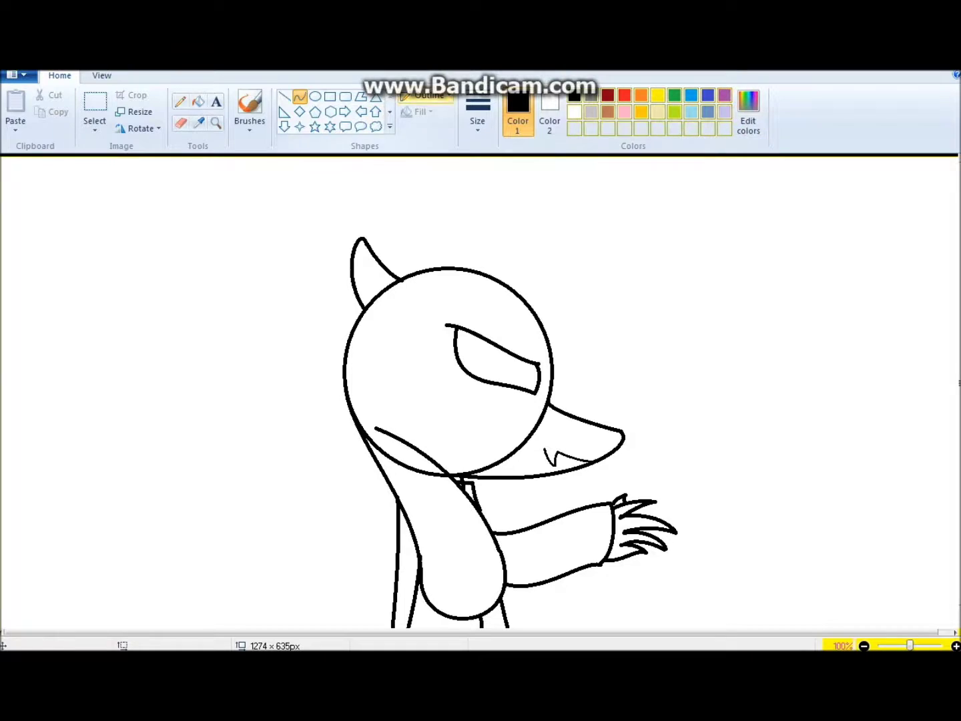
Step: Erase the head circle's overlapping arcs inside the ear and snout, and the lower jaw outline beneath the mouth
{"action": "left_click", "coordinate": [180, 123]}
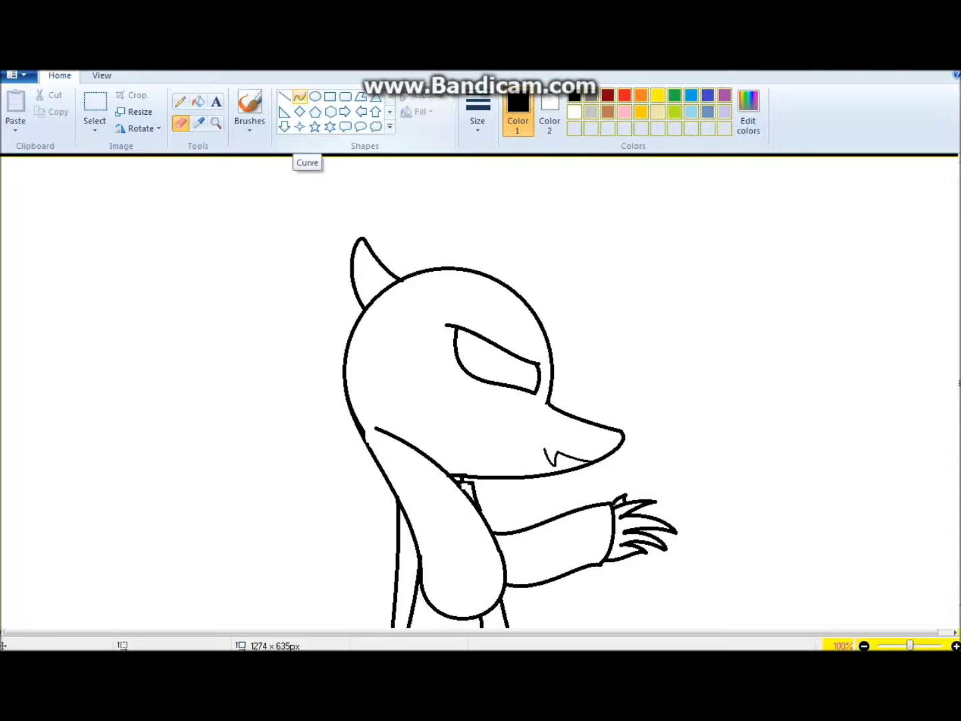
{"action": "left_click", "coordinate": [216, 123]}
{"action": "left_click", "coordinate": [592, 464]}
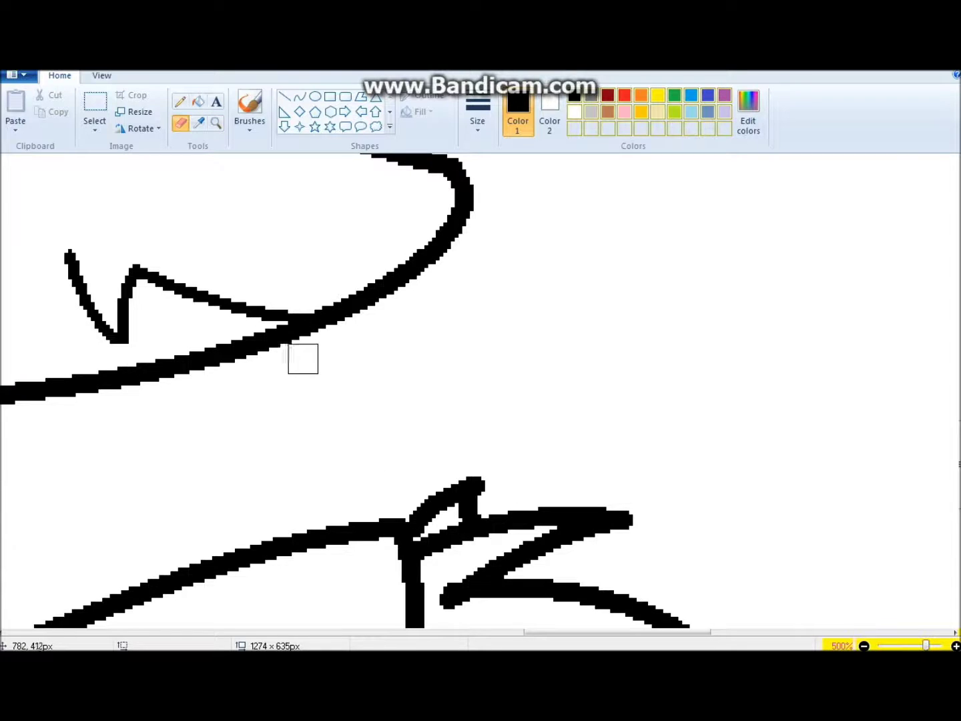
{"action": "left_click_drag", "start_coordinate": [322, 335], "coordinate": [58, 385]}
{"action": "mouse_move", "coordinate": [902, 389]}
{"action": "left_mouse_down"}
{"action": "mouse_move", "coordinate": [530, 389]}
{"action": "mouse_move", "coordinate": [478, 378]}
{"action": "left_mouse_up"}
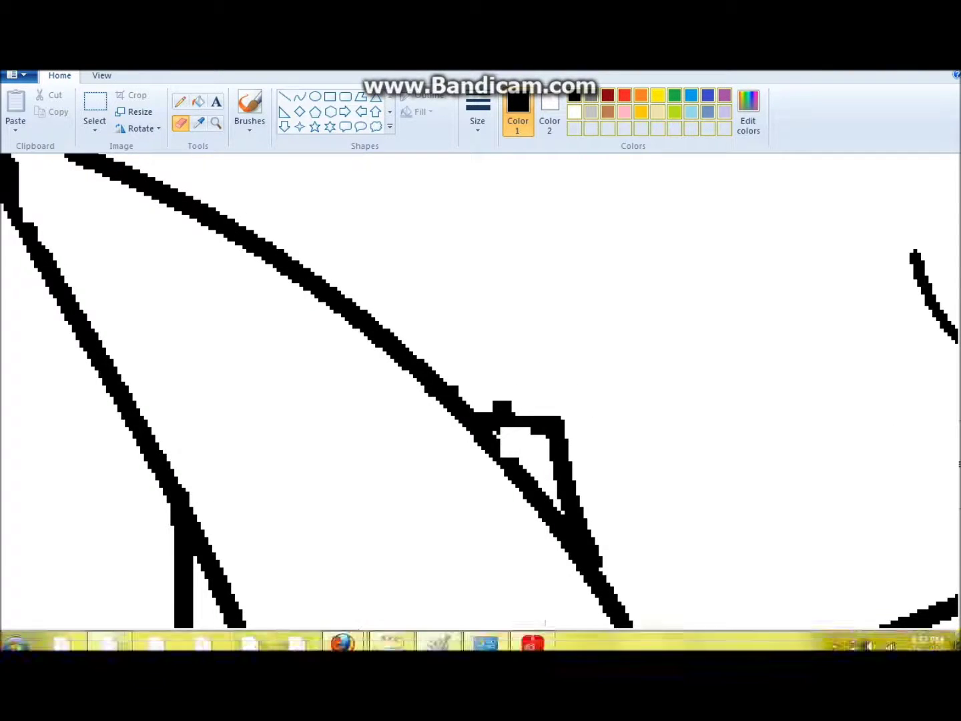
{"action": "scroll", "coordinate": [448, 598], "scroll_direction": "right", "scroll_amount": 5}
Step: Redraw the lower jaw with a thick curve from the neck to the front end of the mouth line
{"action": "left_click", "coordinate": [299, 96]}
{"action": "left_click", "coordinate": [478, 114]}
{"action": "left_click", "coordinate": [512, 214]}
{"action": "mouse_move", "coordinate": [7, 413]}
{"action": "left_mouse_down"}
{"action": "mouse_move", "coordinate": [434, 364]}
{"action": "mouse_move", "coordinate": [608, 314]}
{"action": "left_mouse_up"}
{"action": "left_click_drag", "start_coordinate": [321, 375], "coordinate": [320, 454]}
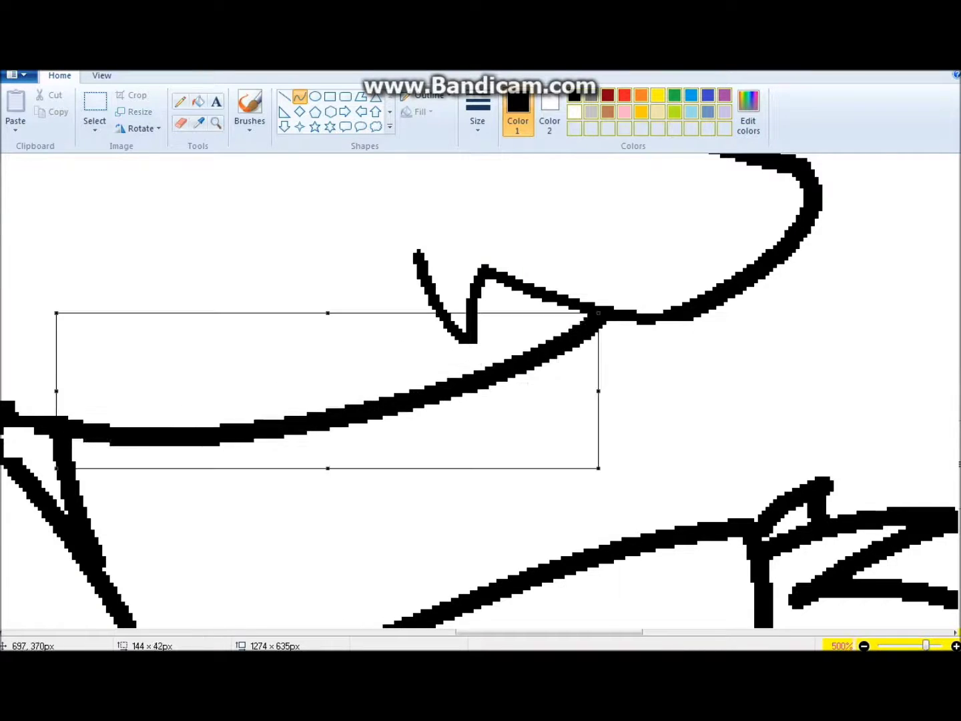
{"action": "left_click", "coordinate": [216, 123]}
{"action": "right_click", "coordinate": [280, 261]}
{"action": "left_click", "coordinate": [300, 97]}
{"action": "left_click_drag", "start_coordinate": [570, 446], "coordinate": [463, 456]}
{"action": "left_click", "coordinate": [643, 444]}
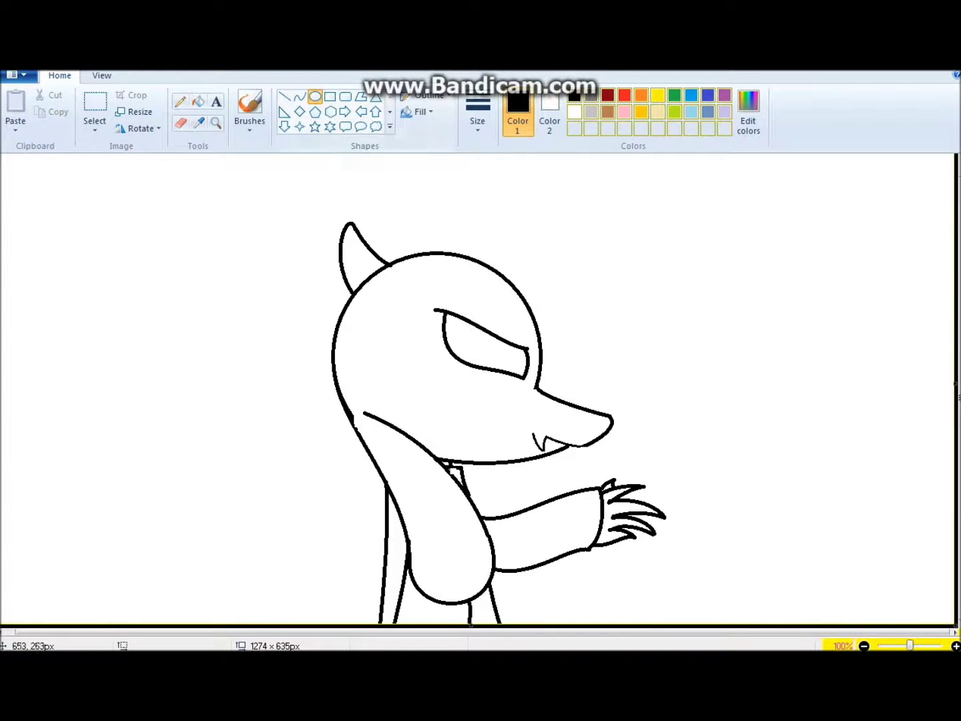
Step: Draw a jagged, spiky marking on the cheek just above the hanging ear
{"action": "mouse_move", "coordinate": [402, 345]}
{"action": "left_mouse_down"}
{"action": "mouse_move", "coordinate": [404, 415]}
{"action": "mouse_move", "coordinate": [409, 409]}
{"action": "left_mouse_up"}
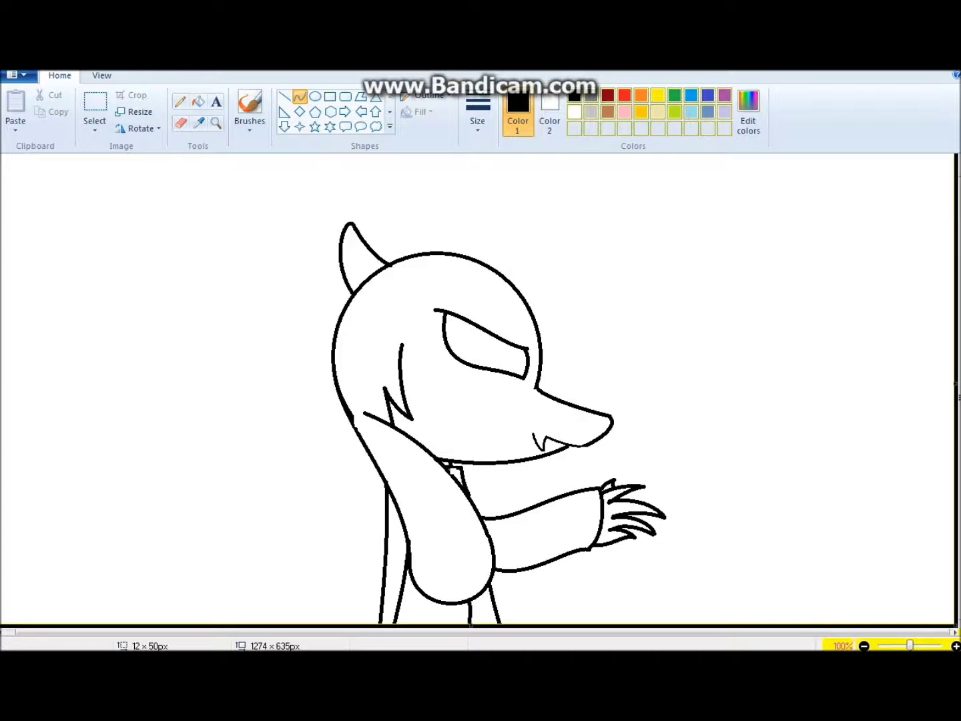
{"action": "left_click_drag", "start_coordinate": [402, 346], "coordinate": [441, 447]}
{"action": "left_click_drag", "start_coordinate": [418, 394], "coordinate": [422, 391]}
{"action": "left_click_drag", "start_coordinate": [441, 446], "coordinate": [415, 437]}
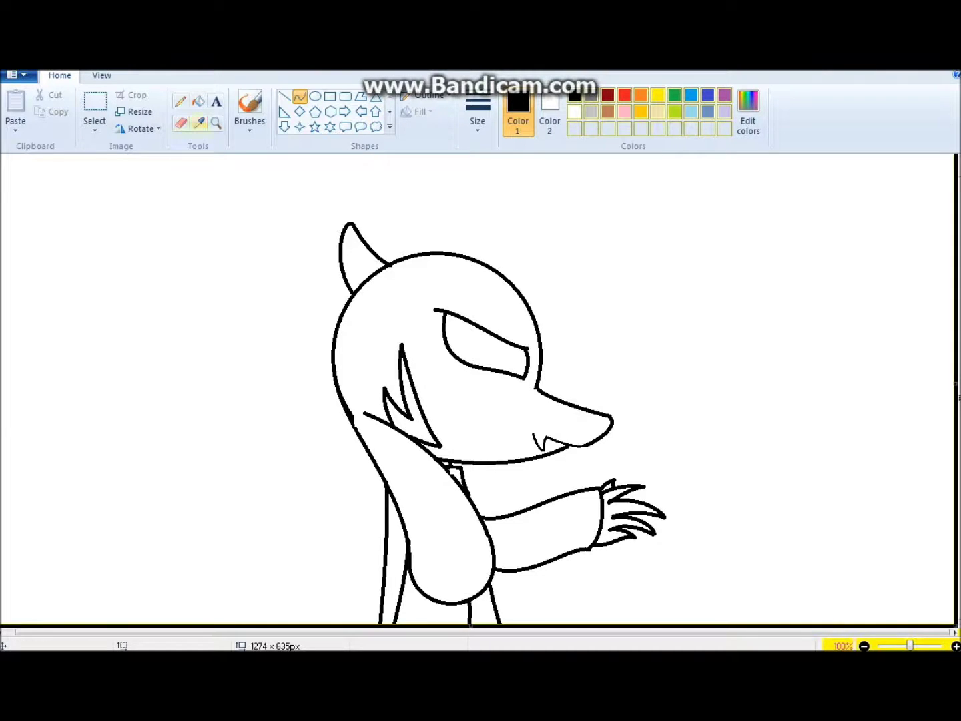
Step: Erase the short inner lines below the ear and draw the far sleeve with its clawed hand behind the first arm
{"action": "left_click", "coordinate": [180, 123]}
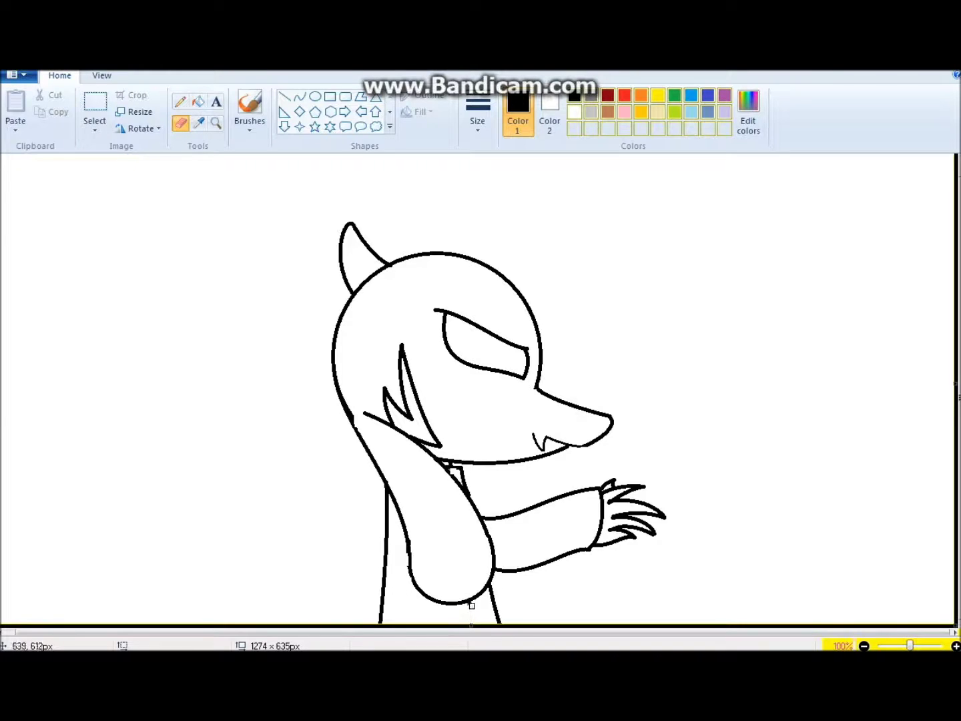
{"action": "left_click", "coordinate": [300, 96]}
{"action": "left_click_drag", "start_coordinate": [470, 498], "coordinate": [594, 471]}
{"action": "left_click_drag", "start_coordinate": [532, 484], "coordinate": [561, 466]}
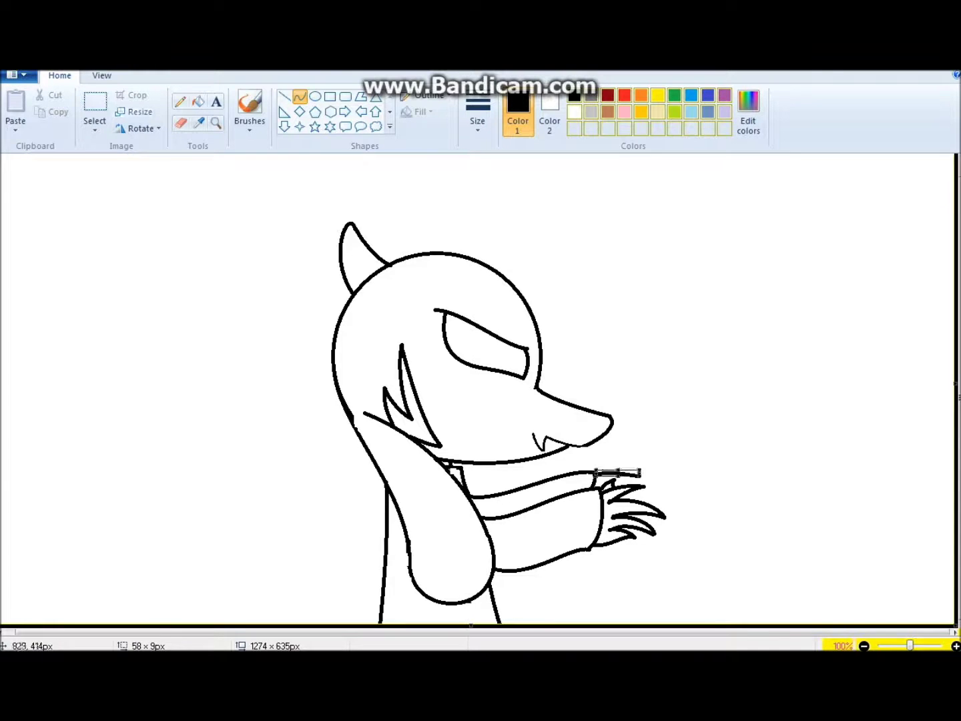
{"action": "left_click_drag", "start_coordinate": [615, 477], "coordinate": [638, 487]}
{"action": "left_click", "coordinate": [634, 498]}
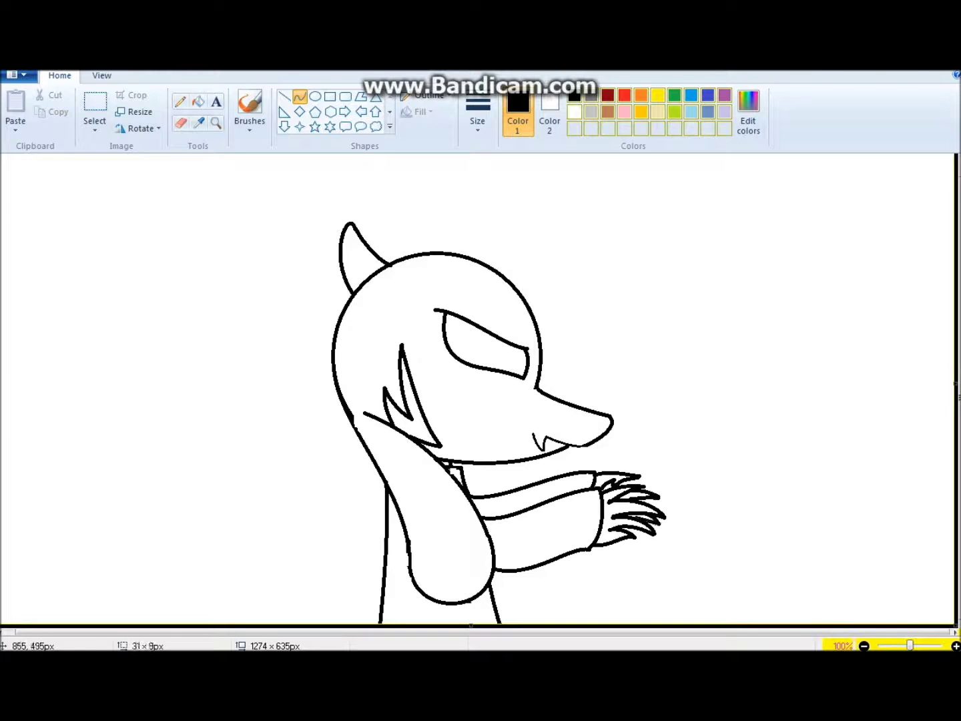
{"action": "left_click", "coordinate": [315, 97]}
{"action": "left_click_drag", "start_coordinate": [479, 337], "coordinate": [499, 361]}
{"action": "left_click", "coordinate": [300, 126]}
{"action": "left_click_drag", "start_coordinate": [476, 297], "coordinate": [560, 421]}
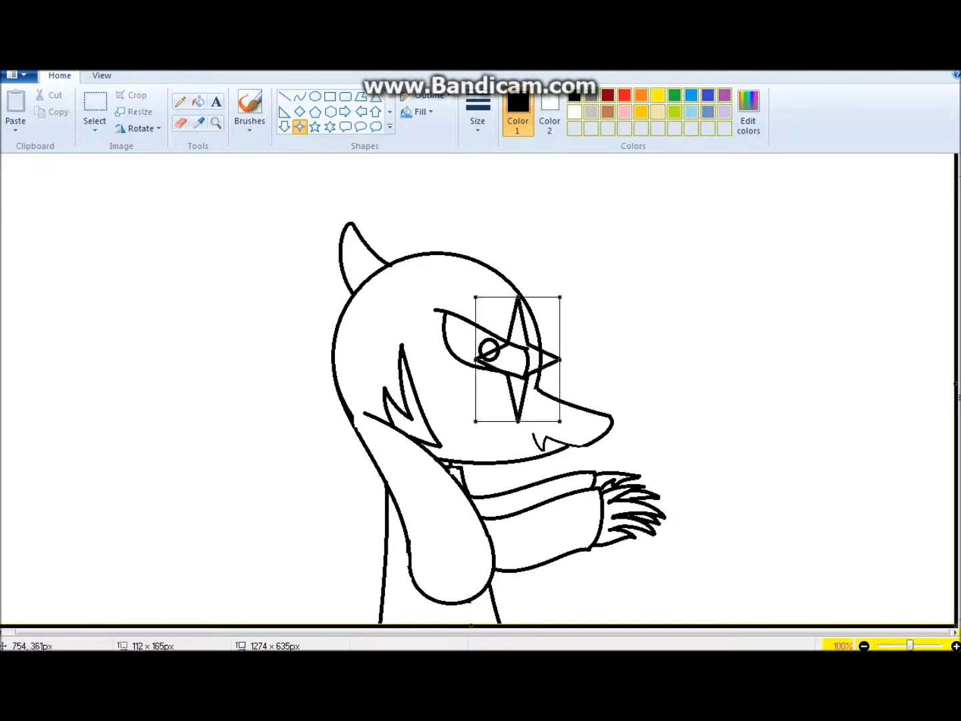
{"action": "key", "text": "ctrl+z"}
{"action": "key", "text": "ctrl+z"}
Step: Draw a four-point star about 36 × 41 px in the eye, and fill the eye around it and the cheek marking with black
{"action": "left_click_drag", "start_coordinate": [474, 335], "coordinate": [501, 366]}
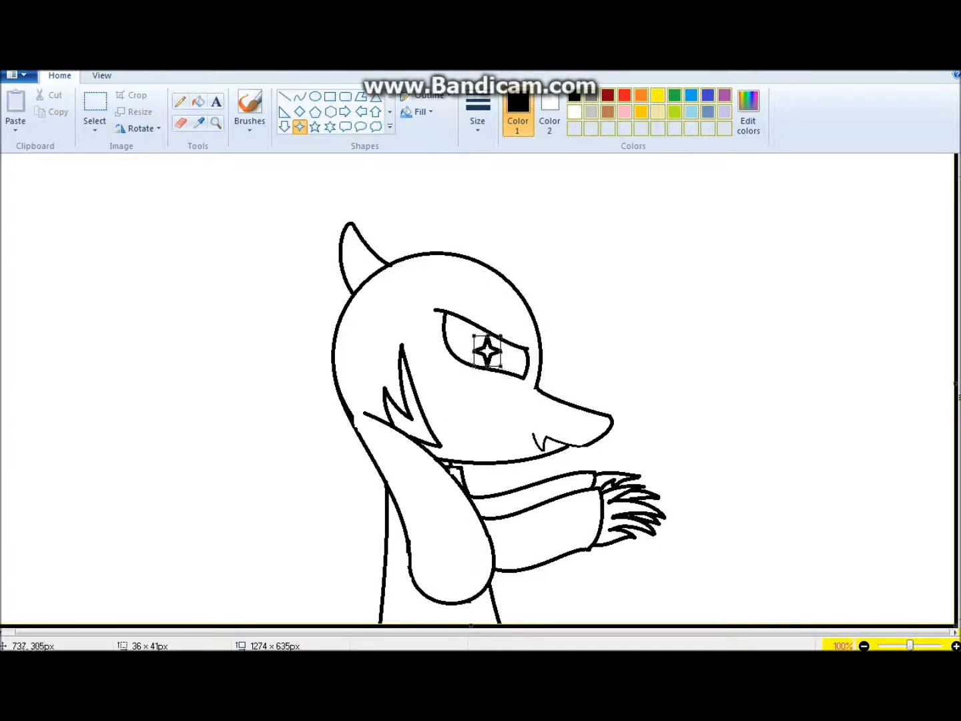
{"action": "left_click", "coordinate": [603, 436]}
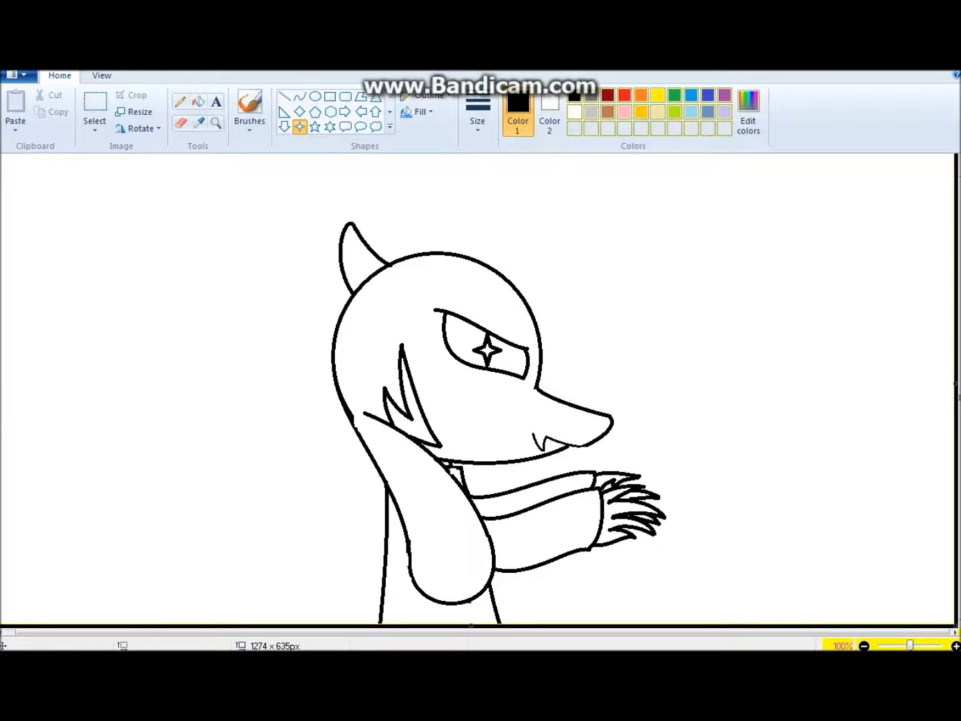
{"action": "left_click", "coordinate": [197, 101]}
{"action": "left_click", "coordinate": [460, 340]}
{"action": "left_click", "coordinate": [511, 357]}
{"action": "left_click", "coordinate": [412, 409]}
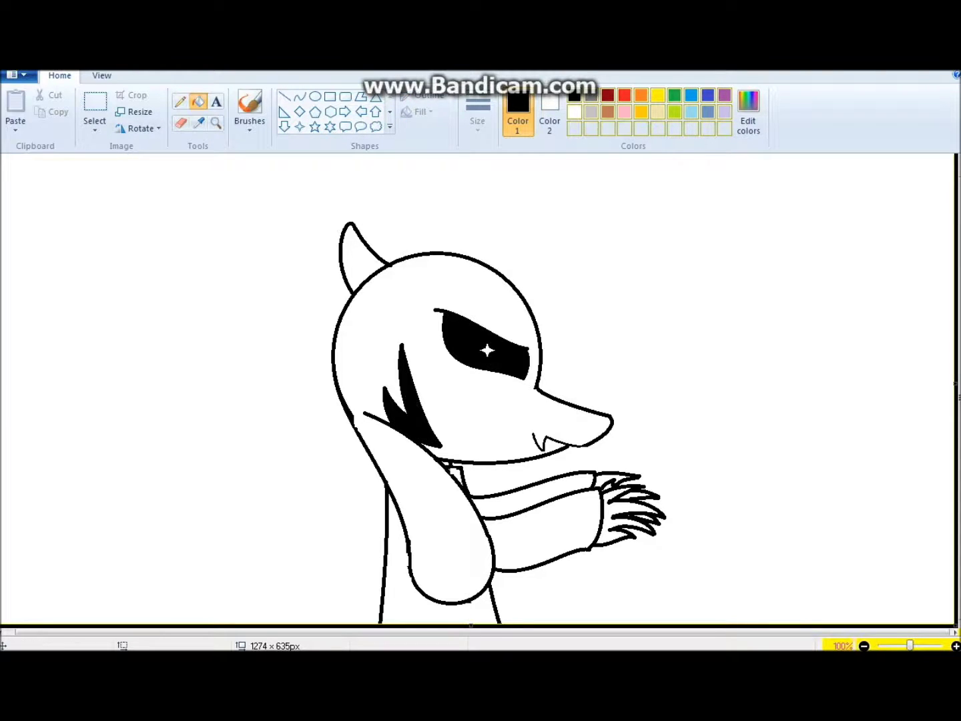
Step: Draw curved stripe lines across both sleeves and the back of the body
{"action": "left_click", "coordinate": [300, 97]}
{"action": "left_click_drag", "start_coordinate": [563, 499], "coordinate": [561, 559]}
{"action": "left_click", "coordinate": [560, 526]}
{"action": "left_click", "coordinate": [560, 527]}
{"action": "left_click_drag", "start_coordinate": [518, 515], "coordinate": [508, 571]}
{"action": "left_click", "coordinate": [527, 542]}
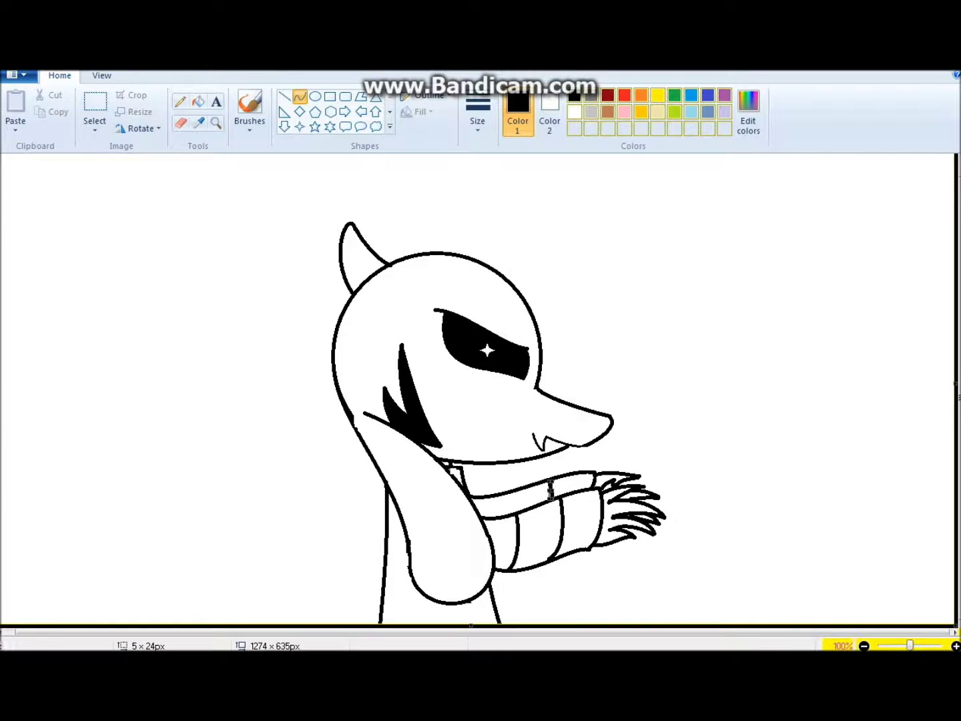
{"action": "left_click_drag", "start_coordinate": [387, 535], "coordinate": [405, 533]}
{"action": "left_click_drag", "start_coordinate": [385, 586], "coordinate": [414, 585]}
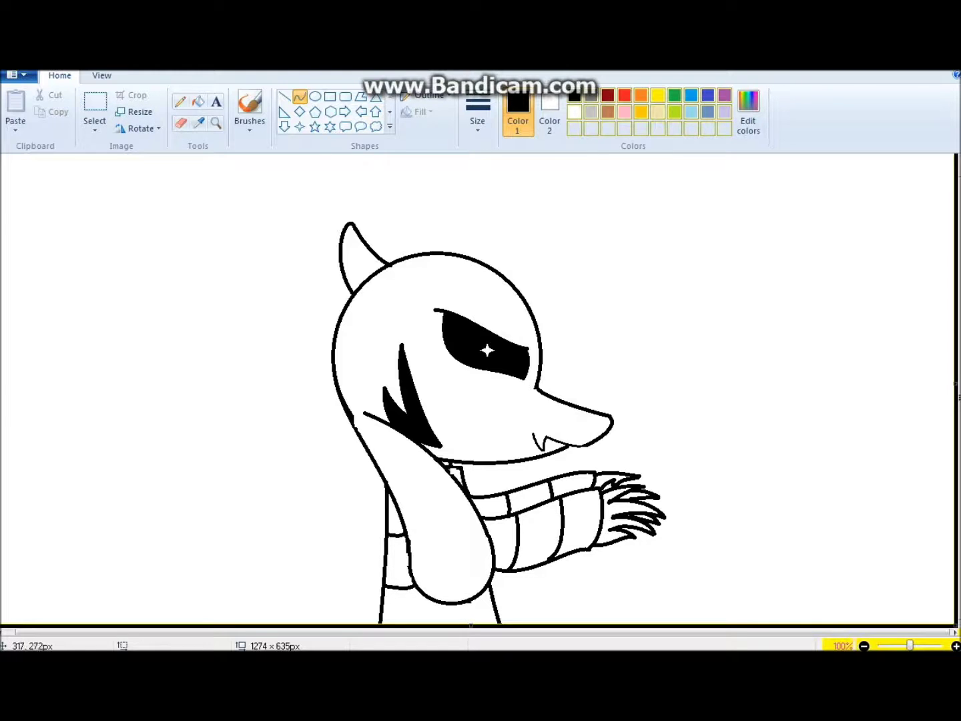
Step: Fill the middle stripes of the sleeves and the body with yellow
{"action": "left_click", "coordinate": [198, 100]}
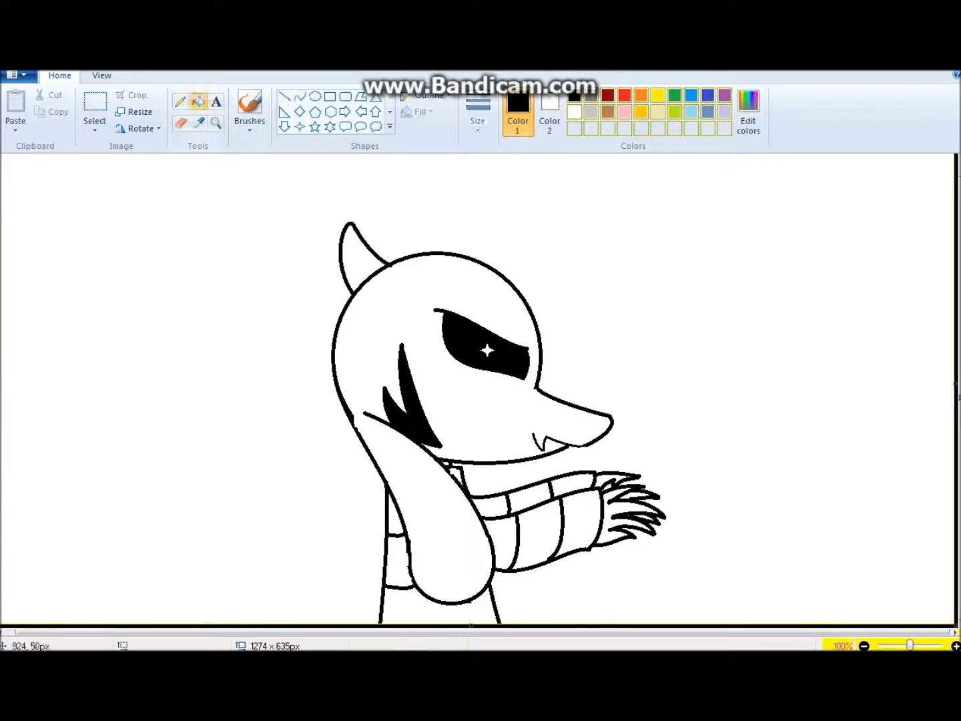
{"action": "left_click", "coordinate": [674, 111]}
{"action": "left_click", "coordinate": [538, 534]}
{"action": "left_click", "coordinate": [399, 561]}
{"action": "left_click", "coordinate": [658, 94]}
{"action": "left_click", "coordinate": [534, 533]}
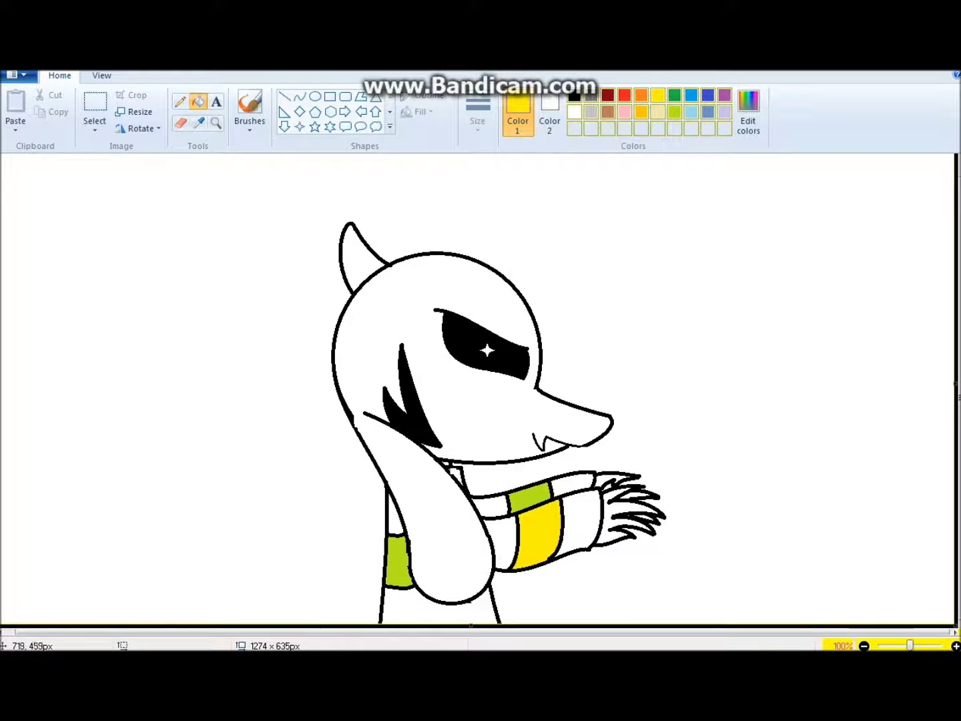
{"action": "left_click", "coordinate": [399, 561]}
Step: Fill the remaining sleeve sections, collar and body areas with lime green
{"action": "left_click", "coordinate": [675, 111]}
{"action": "left_click", "coordinate": [579, 521]}
{"action": "left_click", "coordinate": [562, 527]}
{"action": "key", "text": "ctrl+z"}
{"action": "left_click", "coordinate": [503, 511]}
{"action": "left_click", "coordinate": [457, 476]}
{"action": "left_click", "coordinate": [395, 514]}
{"action": "left_click", "coordinate": [400, 604]}
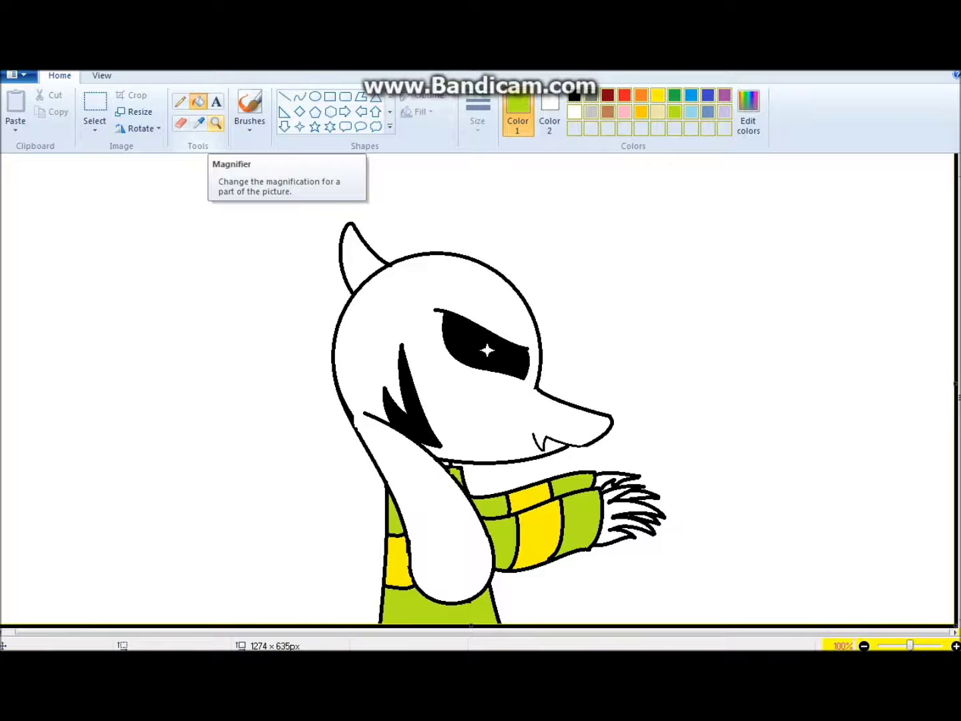
Step: Mix a lighter shade of brown as a custom colour and fill the horn with it
{"action": "left_click", "coordinate": [608, 111]}
{"action": "left_click", "coordinate": [748, 111]}
{"action": "left_click_drag", "start_coordinate": [638, 319], "coordinate": [638, 284]}
{"action": "left_click", "coordinate": [564, 460]}
{"action": "left_click", "coordinate": [337, 460]}
{"action": "left_click", "coordinate": [359, 256]}
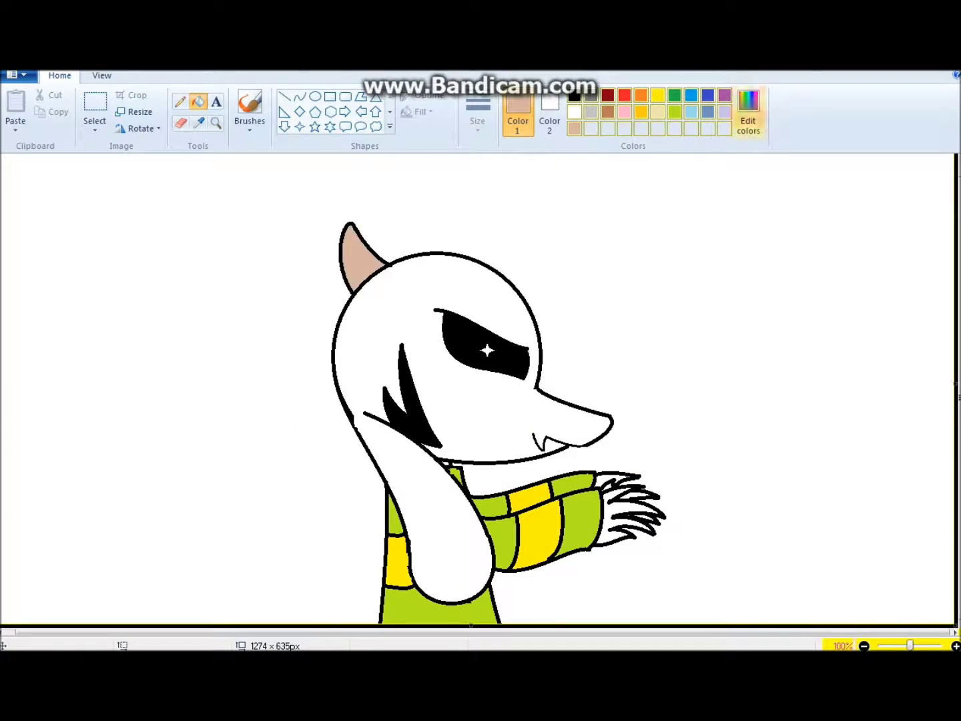
{"action": "left_click", "coordinate": [748, 110]}
{"action": "left_click_drag", "start_coordinate": [638, 294], "coordinate": [637, 274]}
{"action": "left_click", "coordinate": [564, 459]}
{"action": "left_click", "coordinate": [337, 460]}
{"action": "left_click", "coordinate": [400, 300]}
{"action": "key", "text": "ctrl+z"}
Step: Add a very pale beige custom colour and fill the head, ear and hands with it
{"action": "left_click", "coordinate": [749, 110]}
{"action": "left_click", "coordinate": [543, 459]}
{"action": "left_click", "coordinate": [338, 460]}
{"action": "left_click", "coordinate": [441, 534]}
{"action": "left_click", "coordinate": [610, 516]}
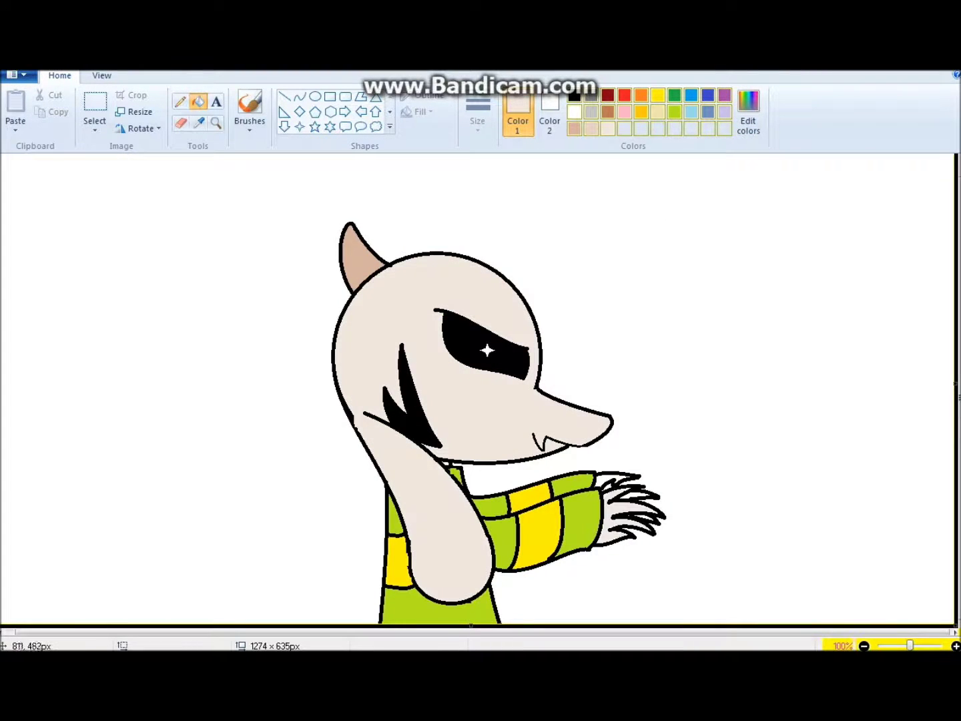
Step: Fill the remaining small white gaps inside the claws with the pale beige
{"action": "left_click", "coordinate": [215, 123]}
{"action": "left_click", "coordinate": [631, 504]}
{"action": "left_click", "coordinate": [627, 502]}
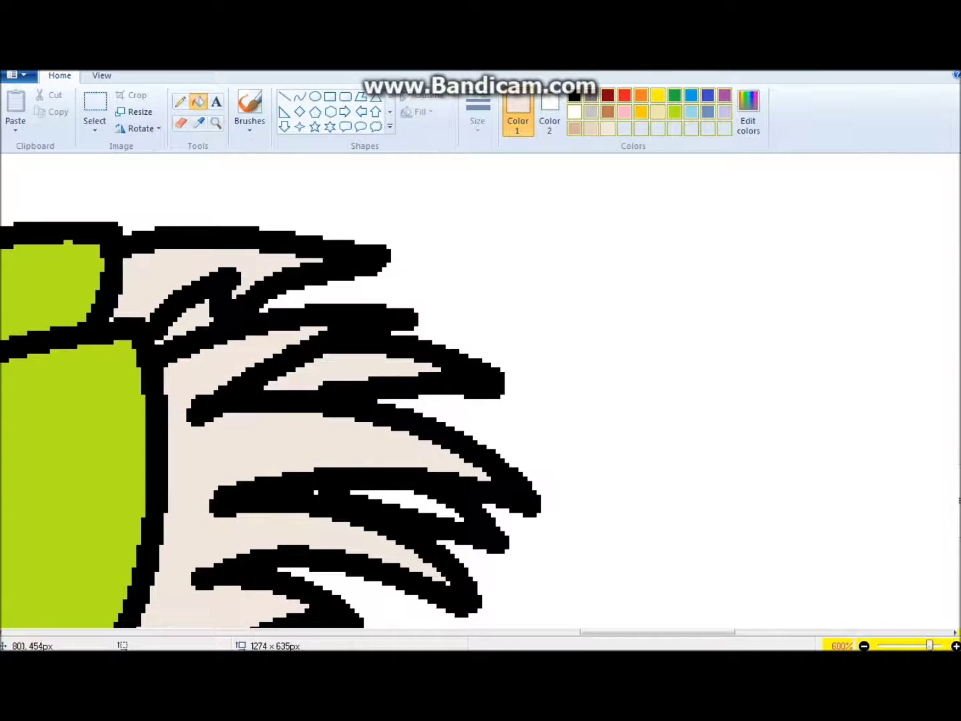
{"action": "left_click", "coordinate": [408, 504]}
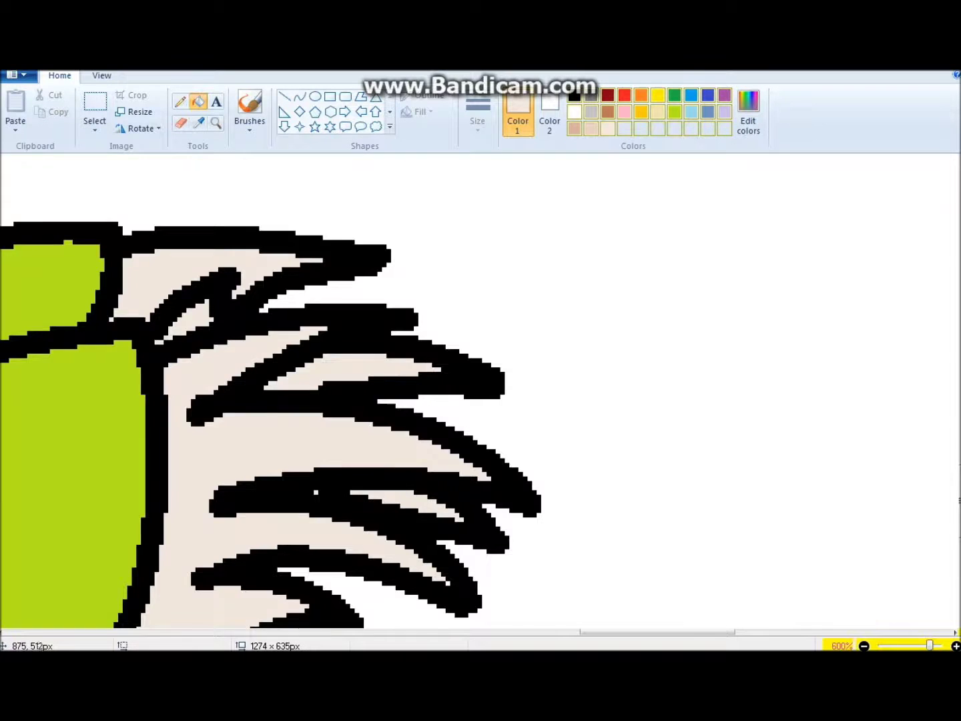
{"action": "scroll", "coordinate": [428, 399], "scroll_direction": "down", "scroll_amount": 3}
{"action": "scroll", "coordinate": [428, 400], "scroll_direction": "up", "scroll_amount": 8}
{"action": "left_click", "coordinate": [180, 123]}
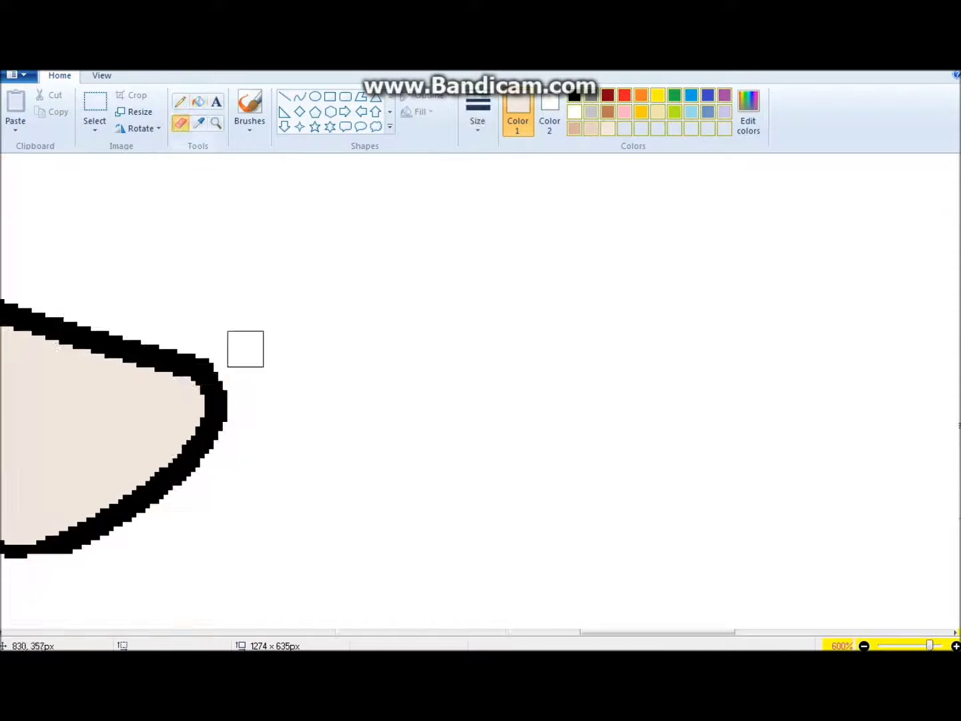
Step: Draw a red heart about 88 × 70 px in front of the claws and fill it with red
{"action": "left_click", "coordinate": [216, 123]}
{"action": "right_click", "coordinate": [285, 247]}
{"action": "left_click", "coordinate": [390, 112]}
{"action": "left_click", "coordinate": [286, 126]}
{"action": "left_click", "coordinate": [625, 95]}
{"action": "left_click", "coordinate": [749, 111]}
{"action": "left_click", "coordinate": [547, 459]}
{"action": "left_click", "coordinate": [337, 460]}
{"action": "left_click_drag", "start_coordinate": [694, 475], "coordinate": [761, 528]}
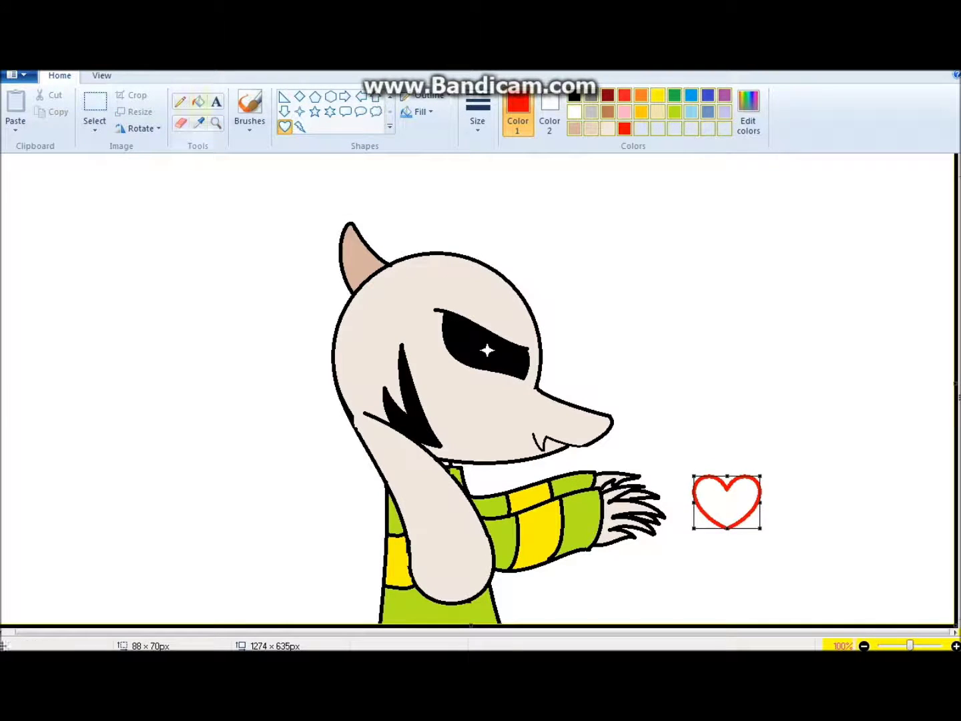
{"action": "left_click", "coordinate": [198, 101]}
{"action": "left_click", "coordinate": [726, 500]}
{"action": "left_click", "coordinate": [344, 640]}
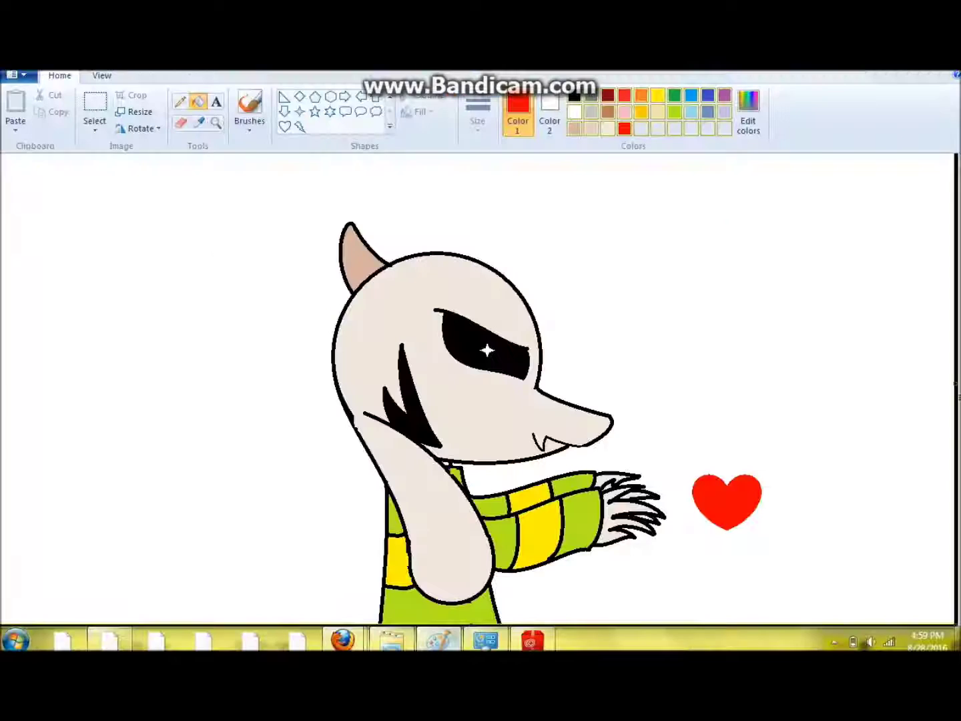
{"action": "key", "text": "alt+Tab"}
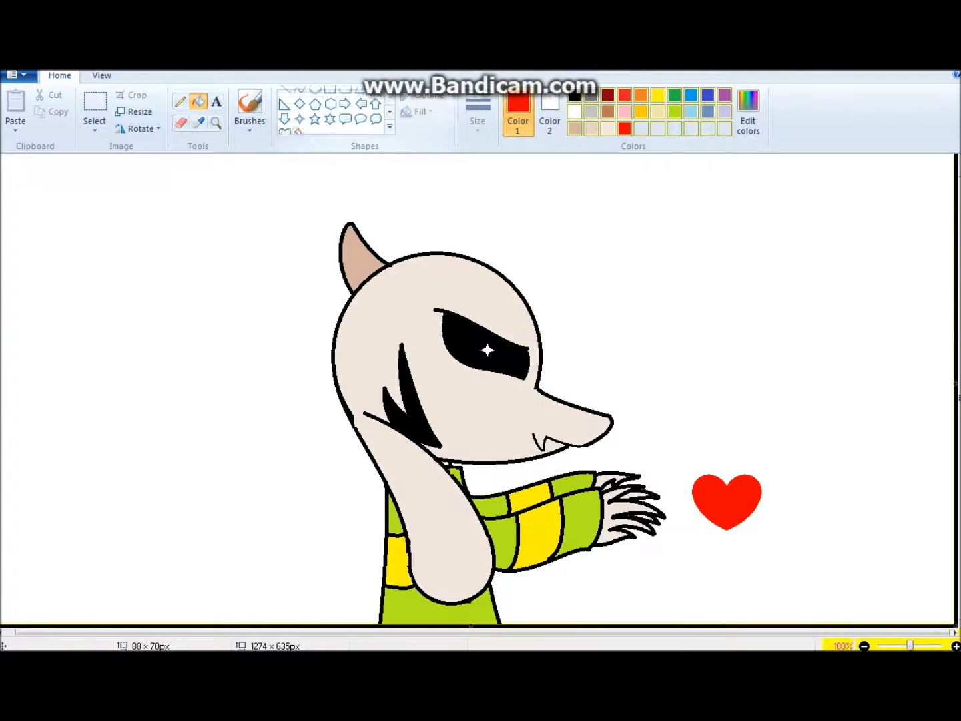
Step: Draw a black heart outline about 84 × 74 px over the red heart and move it behind the character, beside the hanging ear
{"action": "left_click", "coordinate": [390, 111]}
{"action": "left_click", "coordinate": [285, 128]}
{"action": "left_click", "coordinate": [573, 95]}
{"action": "mouse_move", "coordinate": [663, 471]}
{"action": "left_mouse_down"}
{"action": "mouse_move", "coordinate": [730, 532]}
{"action": "mouse_move", "coordinate": [754, 532]}
{"action": "left_mouse_up"}
{"action": "left_click_drag", "start_coordinate": [725, 490], "coordinate": [732, 488]}
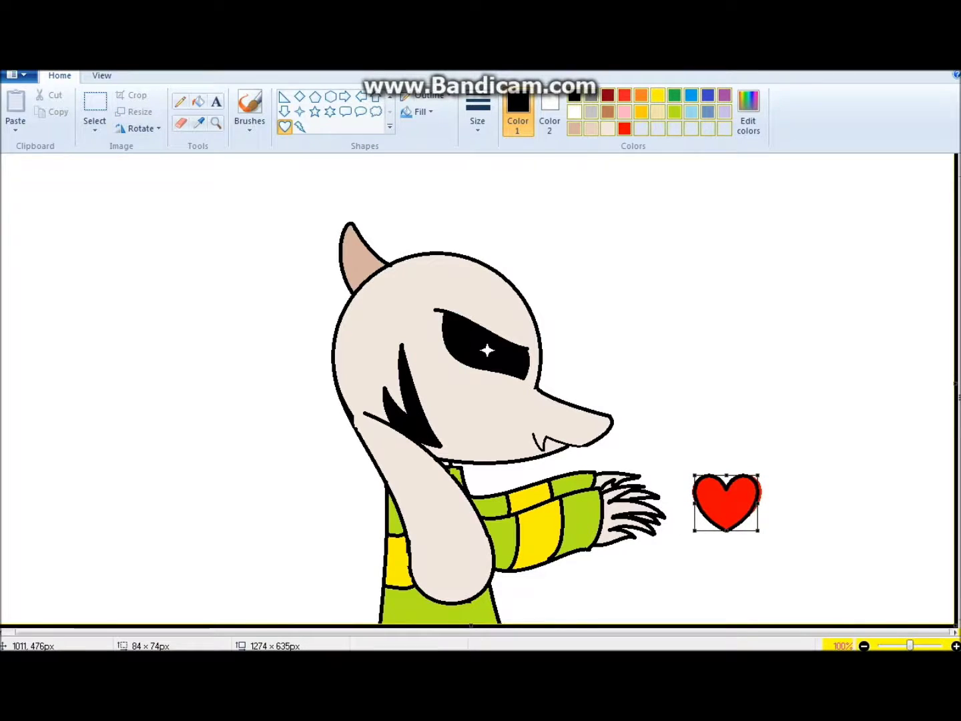
{"action": "left_click_drag", "start_coordinate": [727, 502], "coordinate": [278, 579]}
{"action": "left_click", "coordinate": [334, 576]}
Step: Add five more black heart outlines of similar size in an arc behind and above the head
{"action": "mouse_move", "coordinate": [691, 468]}
{"action": "left_mouse_down"}
{"action": "mouse_move", "coordinate": [764, 528]}
{"action": "mouse_move", "coordinate": [727, 499]}
{"action": "mouse_move", "coordinate": [199, 474]}
{"action": "mouse_move", "coordinate": [764, 532]}
{"action": "mouse_move", "coordinate": [150, 335]}
{"action": "left_mouse_up"}
{"action": "mouse_move", "coordinate": [738, 538]}
{"action": "left_mouse_down"}
{"action": "mouse_move", "coordinate": [699, 499]}
{"action": "mouse_move", "coordinate": [692, 476]}
{"action": "left_mouse_up"}
{"action": "mouse_move", "coordinate": [767, 536]}
{"action": "left_mouse_down"}
{"action": "mouse_move", "coordinate": [233, 213]}
{"action": "mouse_move", "coordinate": [225, 220]}
{"action": "left_mouse_up"}
{"action": "scroll", "coordinate": [244, 231], "scroll_direction": "up", "scroll_amount": 1}
{"action": "mouse_move", "coordinate": [731, 547]}
{"action": "left_mouse_down"}
{"action": "mouse_move", "coordinate": [672, 467]}
{"action": "mouse_move", "coordinate": [691, 489]}
{"action": "mouse_move", "coordinate": [364, 196]}
{"action": "mouse_move", "coordinate": [691, 489]}
{"action": "mouse_move", "coordinate": [664, 485]}
{"action": "mouse_move", "coordinate": [727, 516]}
{"action": "mouse_move", "coordinate": [523, 227]}
{"action": "mouse_move", "coordinate": [530, 232]}
{"action": "left_mouse_up"}
Step: Recolour the six heart outlines dark grey and fill the drawing's background with black
{"action": "left_click", "coordinate": [197, 102]}
{"action": "left_click", "coordinate": [592, 95]}
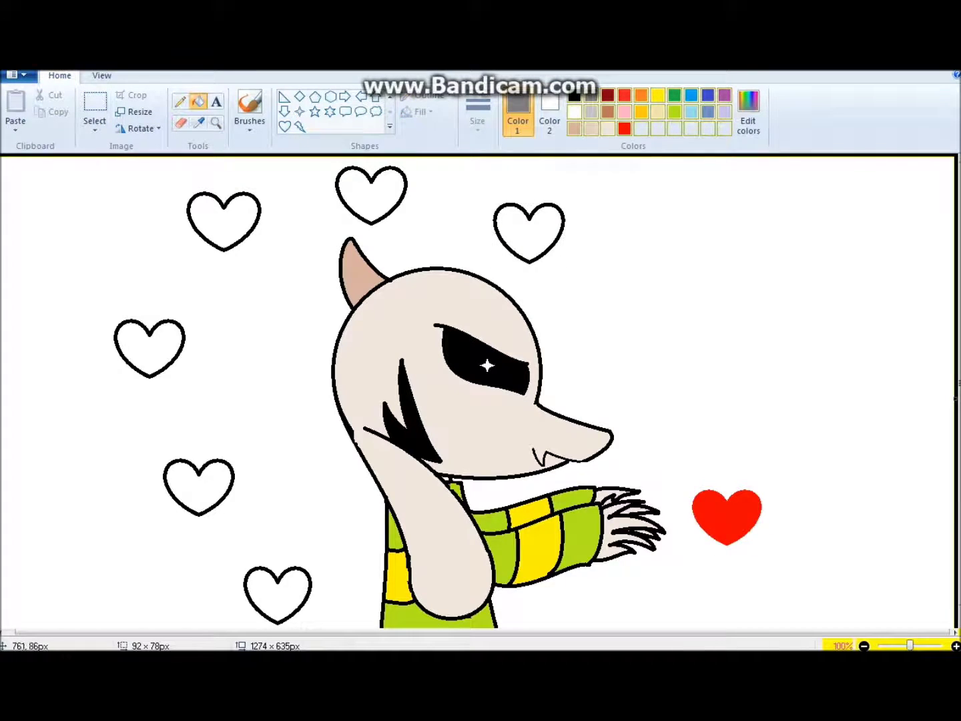
{"action": "left_click", "coordinate": [495, 228]}
{"action": "left_click", "coordinate": [337, 192]}
{"action": "left_click", "coordinate": [189, 219]}
{"action": "left_click", "coordinate": [149, 347]}
{"action": "right_click", "coordinate": [148, 347]}
{"action": "left_click", "coordinate": [116, 345]}
{"action": "left_click", "coordinate": [165, 480]}
{"action": "left_click", "coordinate": [245, 591]}
{"action": "left_click", "coordinate": [574, 95]}
{"action": "left_click", "coordinate": [668, 301]}
Step: Switch to DeviantArt in Firefox, search for "asriel dreemurr" and look through the artworks for a reference
{"action": "mouse_move", "coordinate": [354, 640]}
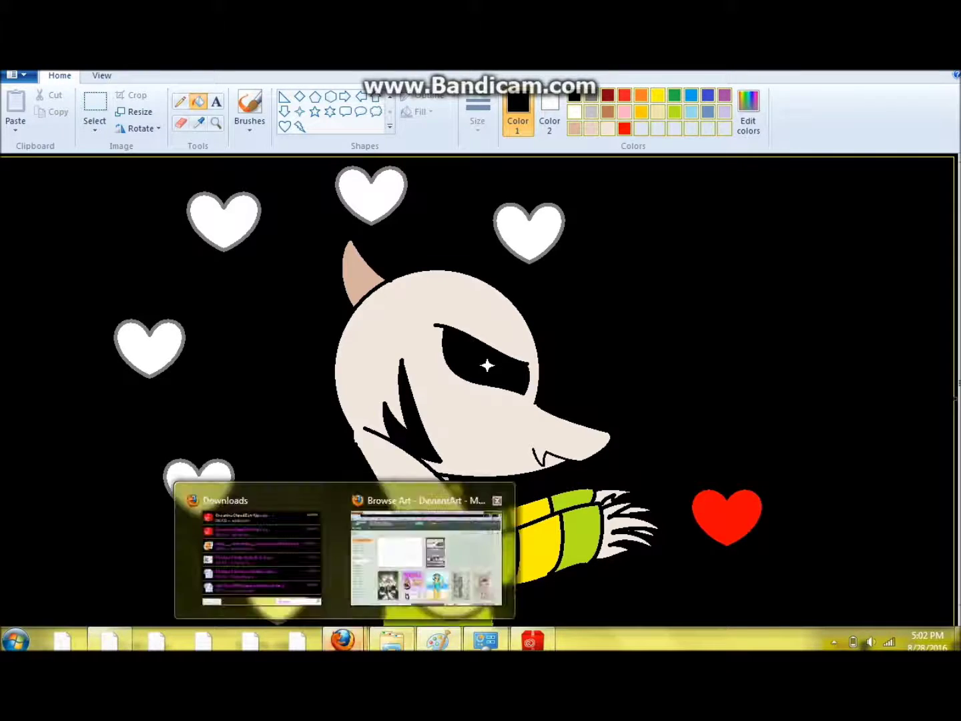
{"action": "left_click", "coordinate": [424, 562]}
{"action": "type", "text": "dreemurr"}
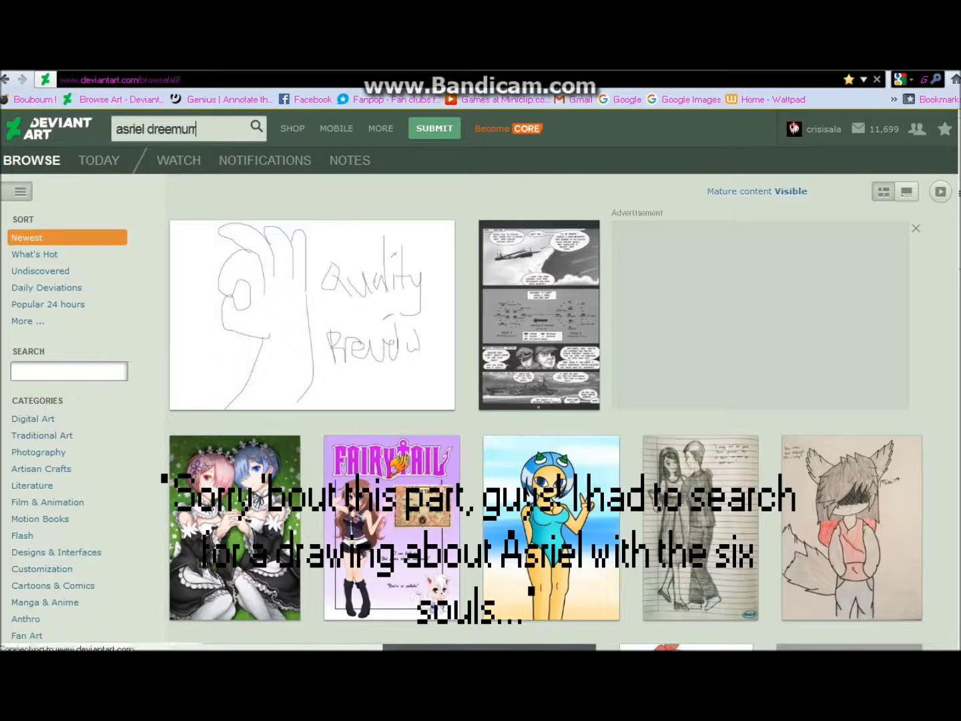
{"action": "key", "text": "Return"}
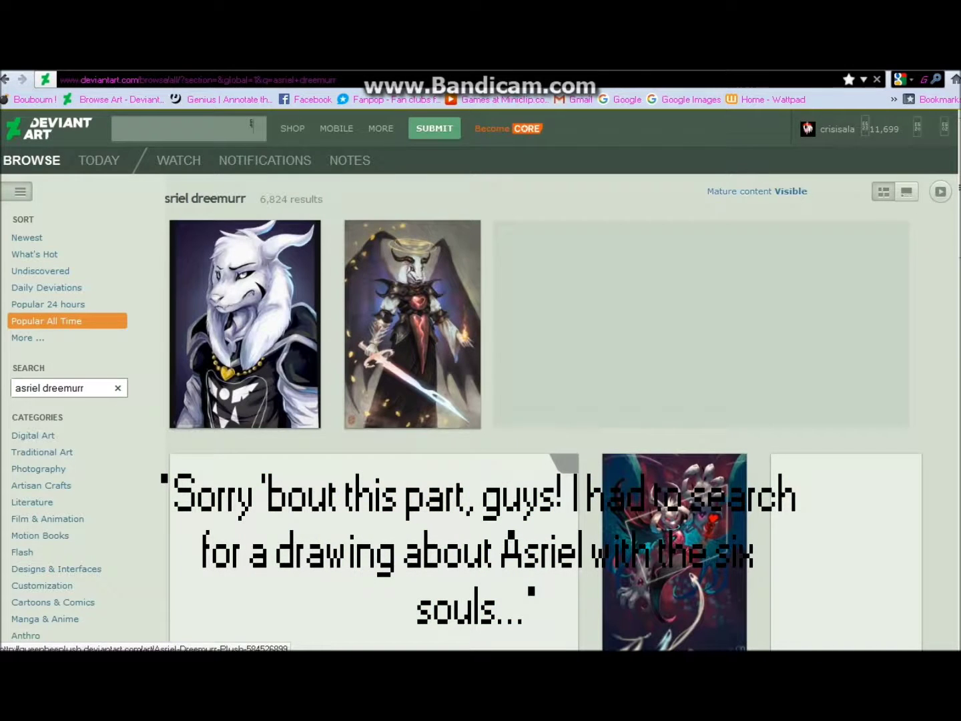
{"action": "scroll", "coordinate": [401, 374], "scroll_direction": "down", "scroll_amount": 8}
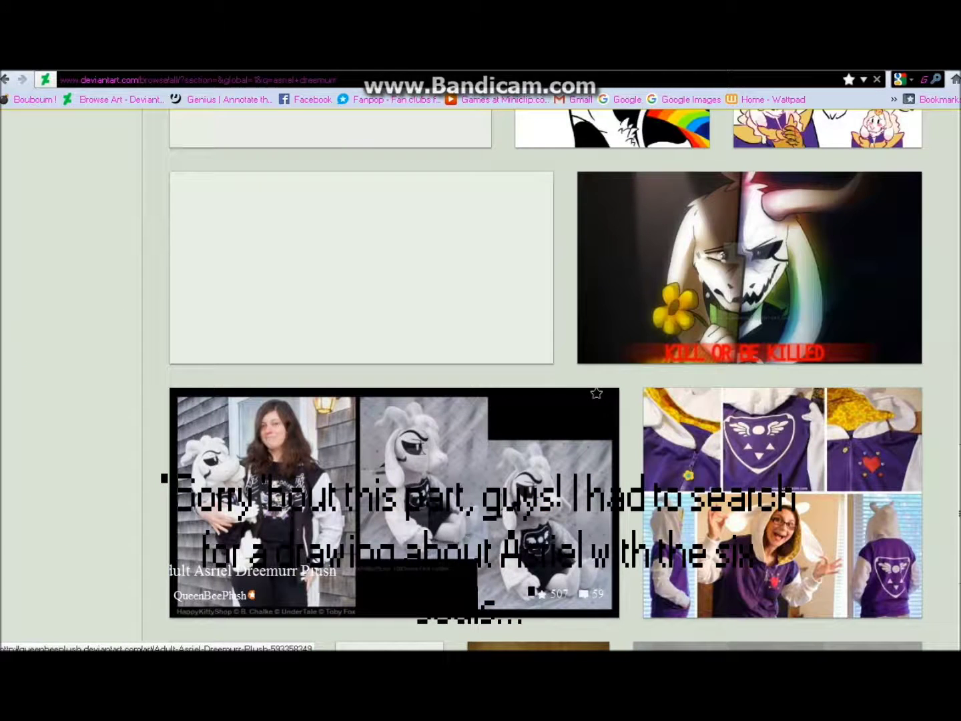
{"action": "scroll", "coordinate": [533, 401], "scroll_direction": "up", "scroll_amount": 8}
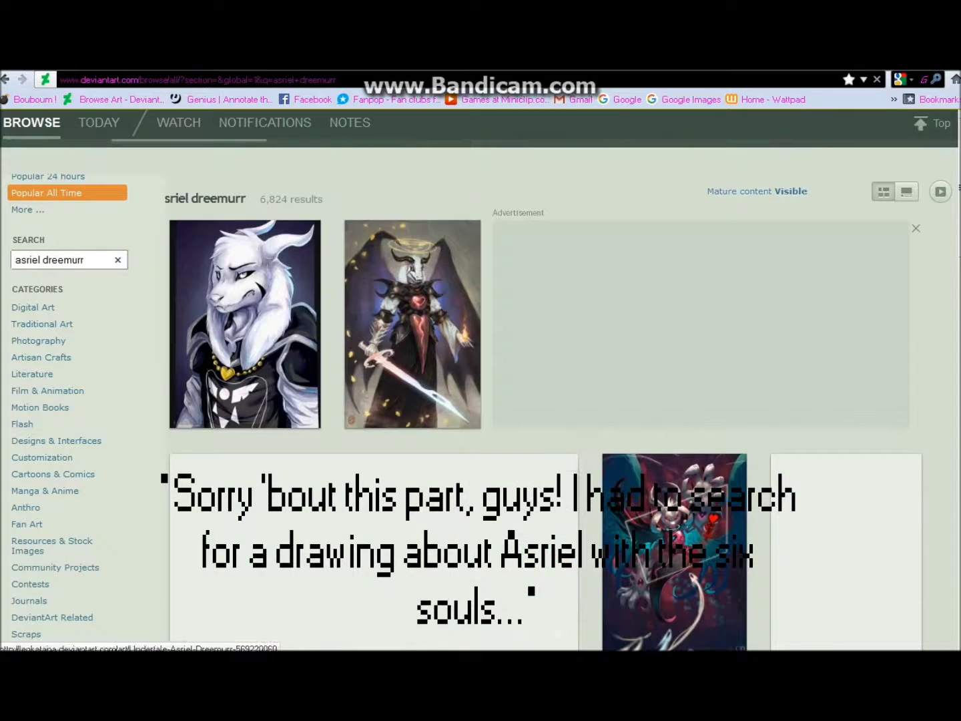
Step: Search DeviantArt for "asriel dreemurr-Hopes and Dreams" to find a reference for the coloured souls, and return to Paint
{"action": "scroll", "coordinate": [482, 374], "scroll_direction": "up", "scroll_amount": 1}
{"action": "left_click", "coordinate": [180, 129]}
{"action": "type", "text": "Asrie"}
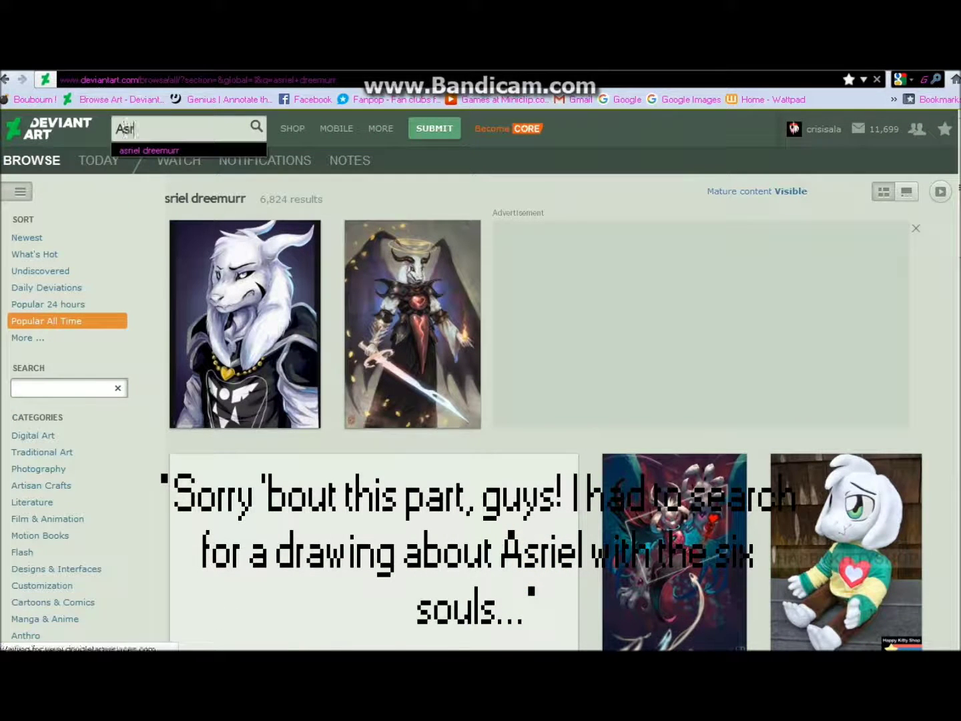
{"action": "key", "text": "Down"}
{"action": "type", "text": "-Hopes and Dreams"}
{"action": "key", "text": "Return"}
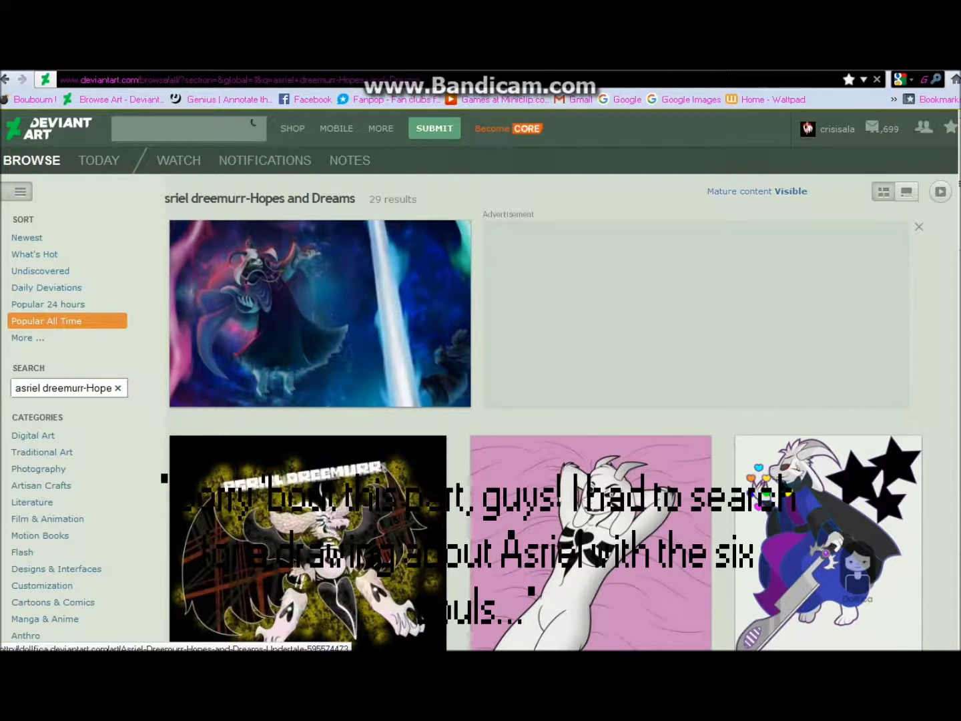
{"action": "scroll", "coordinate": [544, 427], "scroll_direction": "down", "scroll_amount": 10}
{"action": "left_click", "coordinate": [63, 260]}
{"action": "key", "text": "Return"}
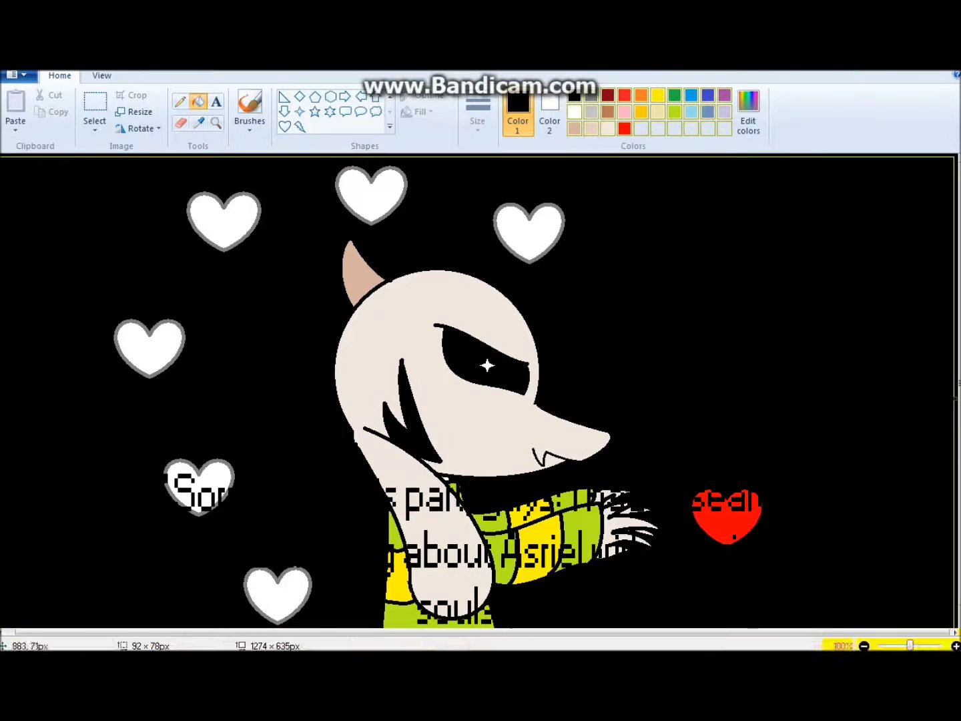
Step: Fill the lowest outlined heart with light pink and the one above it with a bright green custom colour
{"action": "left_click", "coordinate": [624, 112]}
{"action": "left_click", "coordinate": [277, 594]}
{"action": "left_click", "coordinate": [675, 95]}
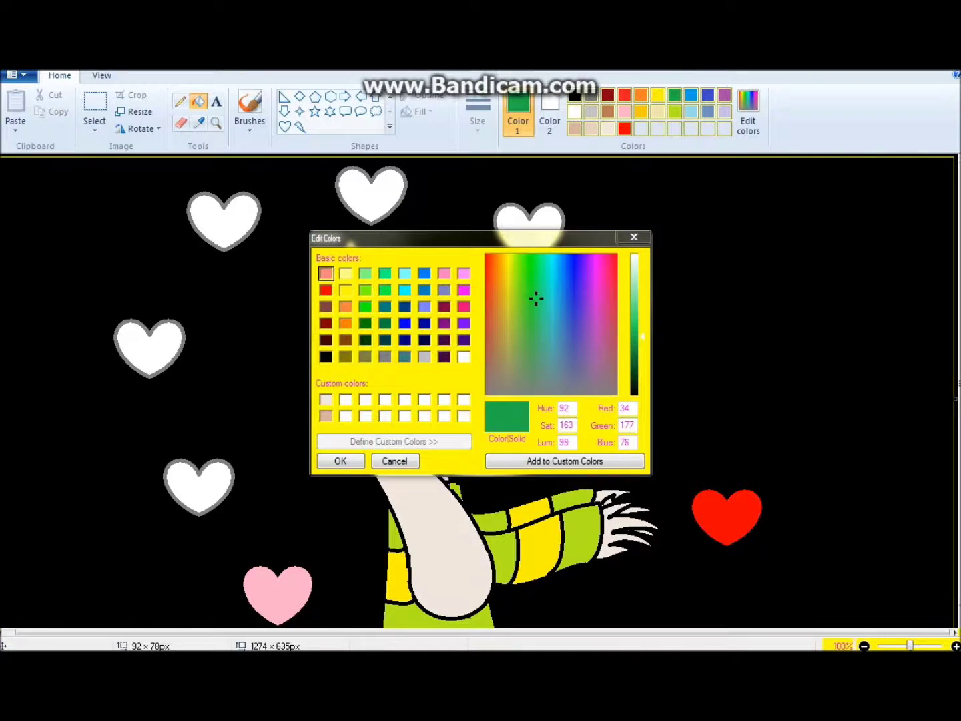
{"action": "left_click", "coordinate": [341, 460]}
{"action": "left_click", "coordinate": [199, 486]}
Step: Refill the lowest heart with a deeper pink custom colour and check the DeviantArt reference for the next heart's colour
{"action": "left_click", "coordinate": [624, 111]}
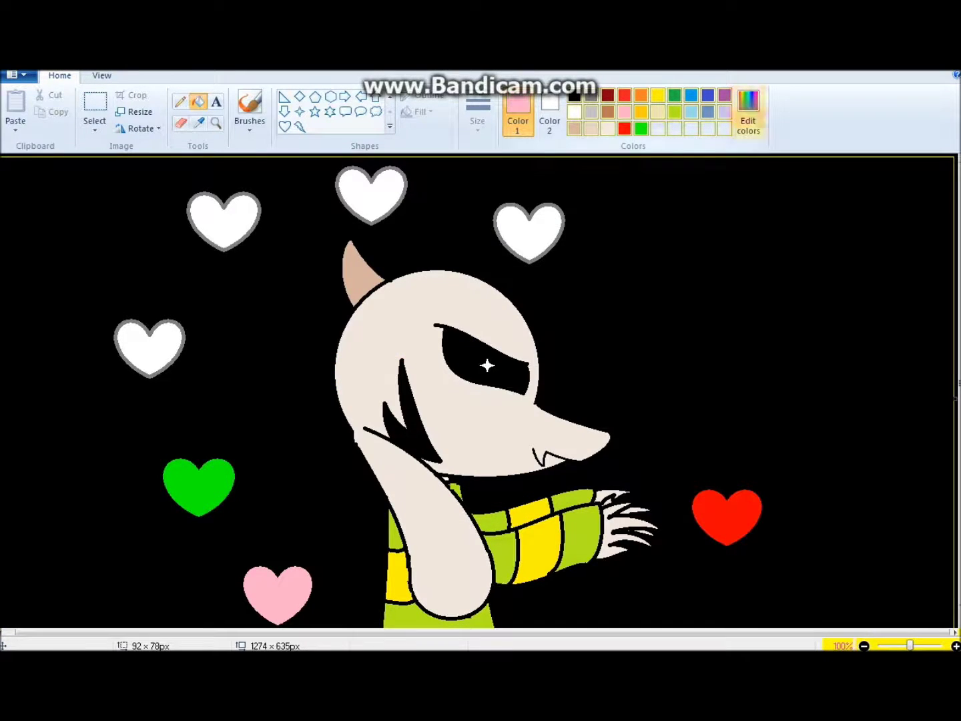
{"action": "left_click", "coordinate": [749, 111]}
{"action": "left_click", "coordinate": [340, 460]}
{"action": "mouse_move", "coordinate": [342, 641]}
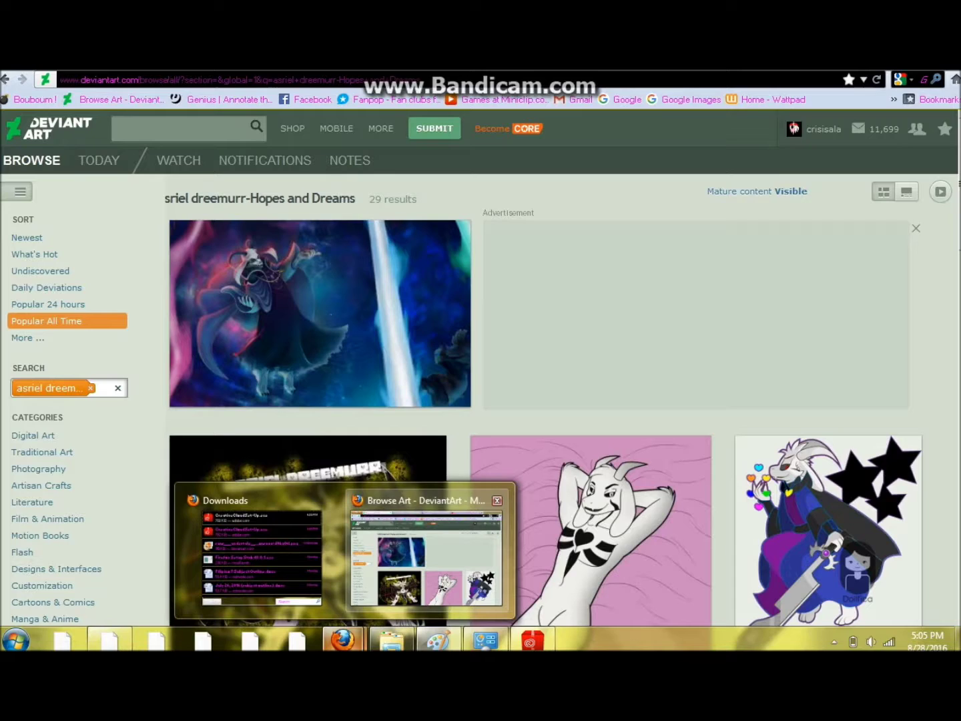
{"action": "left_click", "coordinate": [436, 640]}
Step: Fill the heart directly behind the head with a pure blue custom colour
{"action": "left_click", "coordinate": [707, 94]}
{"action": "left_click", "coordinate": [148, 347]}
{"action": "left_click", "coordinate": [691, 95]}
{"action": "left_click", "coordinate": [748, 111]}
{"action": "left_click", "coordinate": [405, 324]}
{"action": "left_click", "coordinate": [341, 460]}
{"action": "left_click", "coordinate": [149, 347]}
Step: Fill the three remaining white hearts along the top of the arc with yellow, orange and light blue, ending in front of the horn
{"action": "left_click", "coordinate": [658, 95]}
{"action": "left_click", "coordinate": [214, 197]}
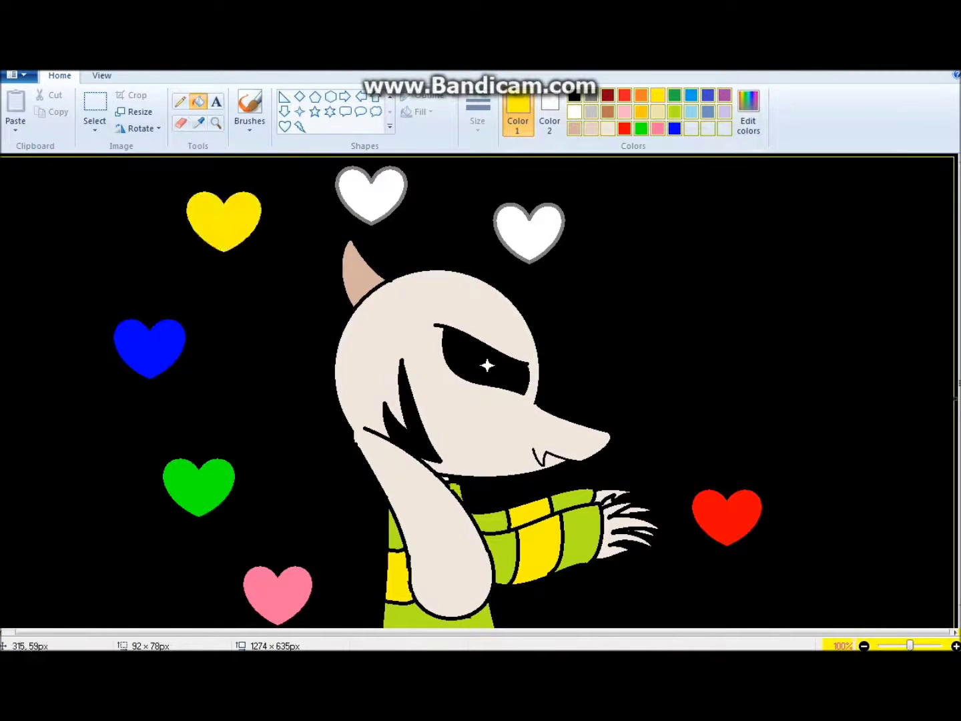
{"action": "left_click", "coordinate": [641, 94]}
{"action": "left_click", "coordinate": [371, 193]}
{"action": "left_click", "coordinate": [691, 95]}
{"action": "left_click", "coordinate": [528, 213]}
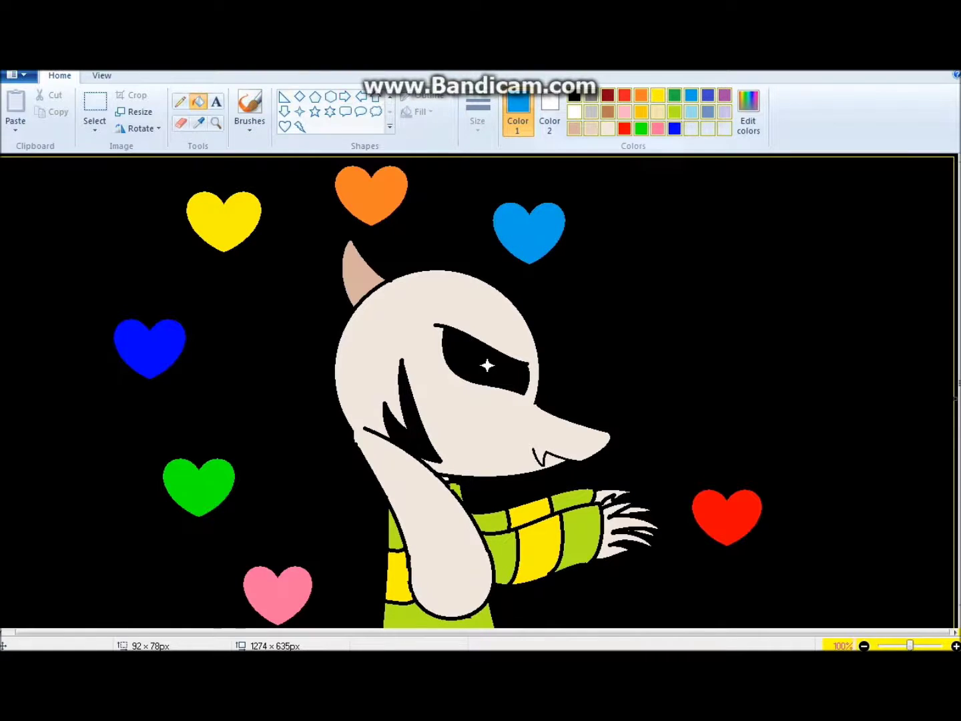
Step: Smooth the notch where the back of the head meets the ear with a black curve about 34 × 68 px
{"action": "left_click", "coordinate": [574, 95]}
{"action": "left_click", "coordinate": [390, 127]}
{"action": "left_click", "coordinate": [299, 96]}
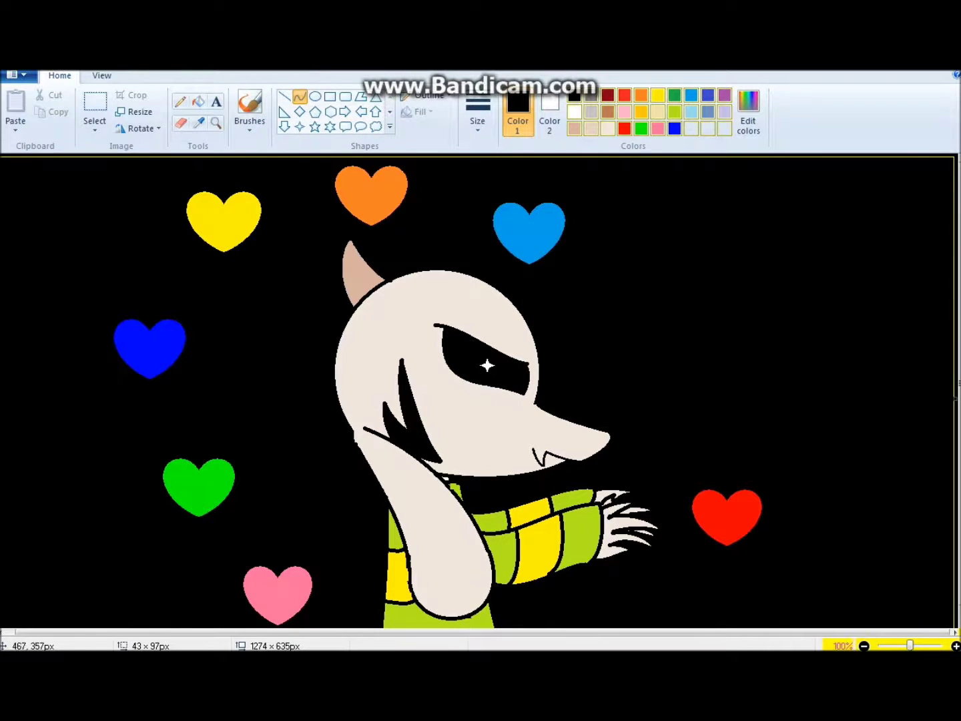
{"action": "left_click_drag", "start_coordinate": [362, 427], "coordinate": [387, 477]}
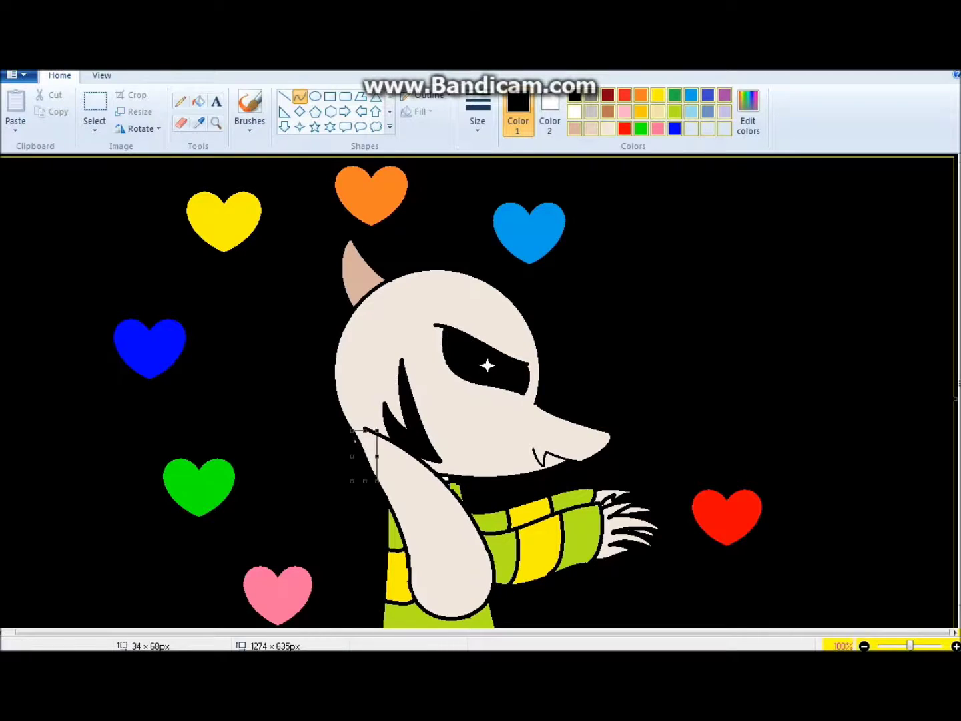
{"action": "left_click", "coordinate": [216, 122]}
{"action": "left_click", "coordinate": [347, 483]}
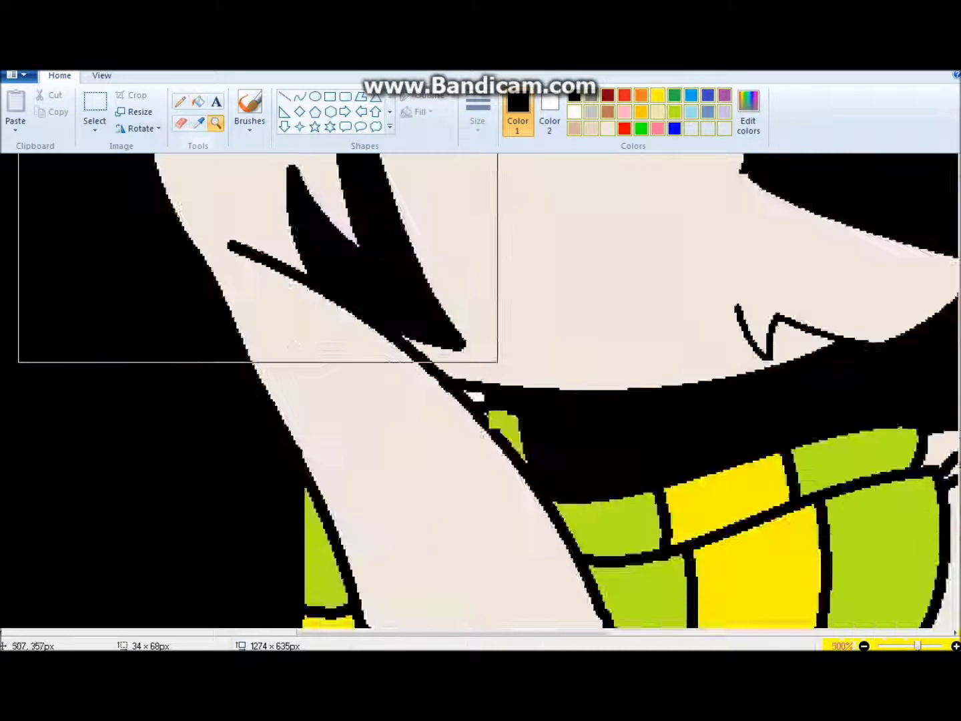
Step: Fill the star-shaped pupil in the eye with red
{"action": "right_click", "coordinate": [257, 258]}
{"action": "left_click", "coordinate": [198, 101]}
{"action": "left_click", "coordinate": [623, 94]}
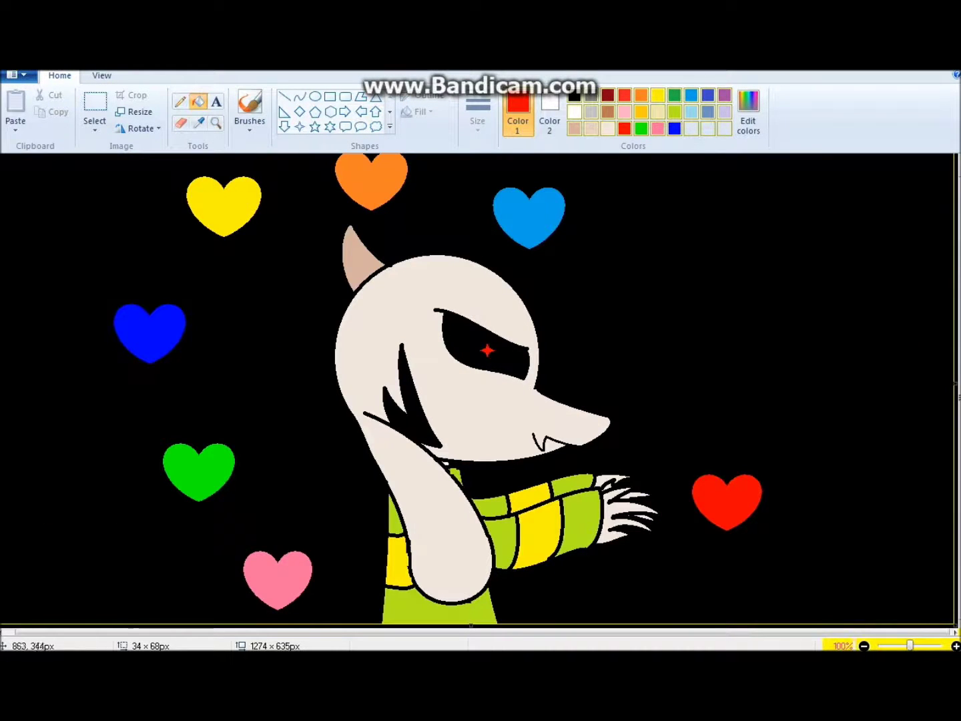
Step: Outline shading areas in pinkish beige curves along the forehead, snout, top and back of the head
{"action": "left_click", "coordinate": [591, 128]}
{"action": "left_click", "coordinate": [300, 96]}
{"action": "left_click_drag", "start_coordinate": [485, 269], "coordinate": [494, 322]}
{"action": "left_click", "coordinate": [460, 379]}
{"action": "left_click_drag", "start_coordinate": [538, 418], "coordinate": [560, 422]}
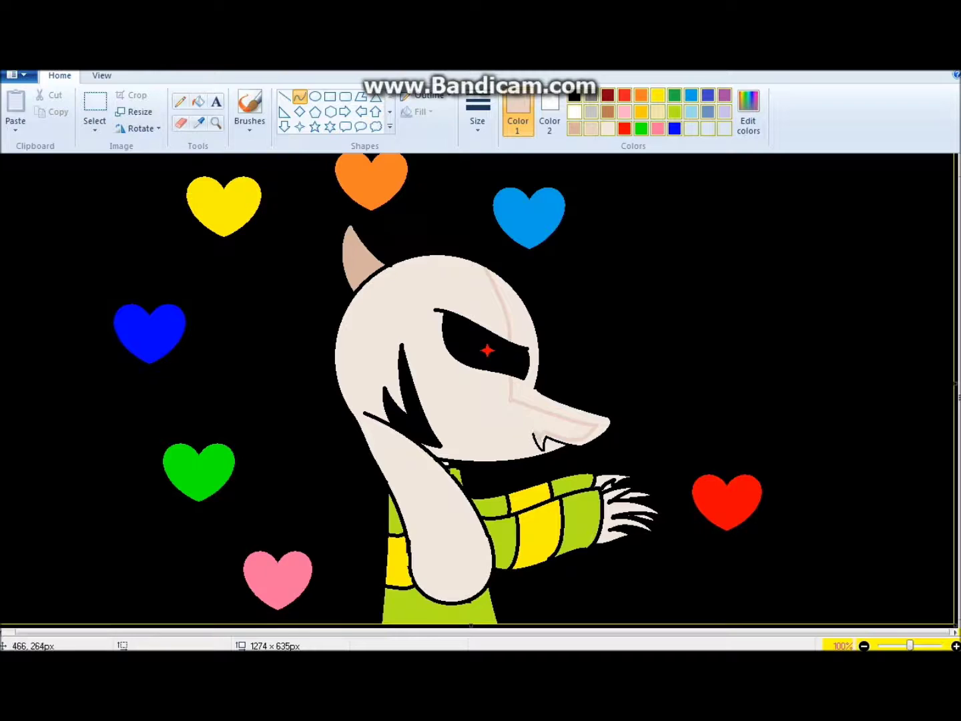
{"action": "left_click_drag", "start_coordinate": [363, 296], "coordinate": [492, 286]}
{"action": "left_click_drag", "start_coordinate": [428, 292], "coordinate": [425, 239]}
{"action": "mouse_move", "coordinate": [354, 398]}
{"action": "left_mouse_down"}
{"action": "mouse_move", "coordinate": [358, 375]}
{"action": "mouse_move", "coordinate": [337, 358]}
{"action": "mouse_move", "coordinate": [379, 341]}
{"action": "mouse_move", "coordinate": [356, 408]}
{"action": "left_mouse_up"}
Step: Outline the ear's shading with pinkish beige curves running inside both edges and around the ear tip
{"action": "left_click_drag", "start_coordinate": [406, 493], "coordinate": [374, 429]}
{"action": "left_click_drag", "start_coordinate": [394, 474], "coordinate": [446, 573]}
{"action": "left_click", "coordinate": [406, 564]}
{"action": "mouse_move", "coordinate": [446, 577]}
{"action": "left_mouse_down"}
{"action": "mouse_move", "coordinate": [462, 518]}
{"action": "mouse_move", "coordinate": [448, 573]}
{"action": "left_mouse_up"}
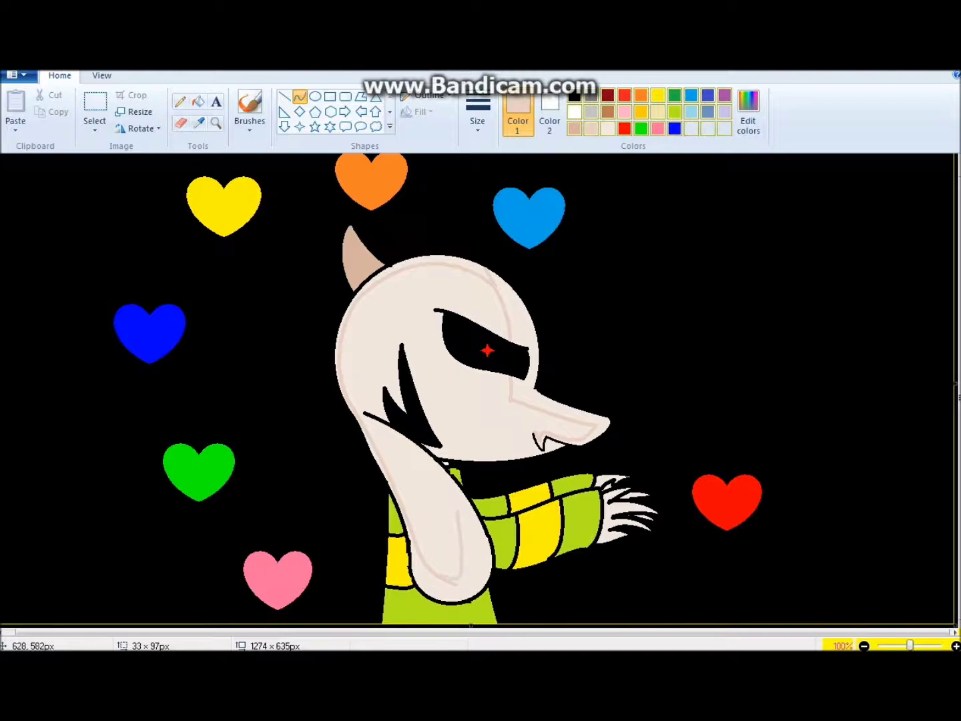
{"action": "left_click", "coordinate": [456, 497]}
{"action": "left_click_drag", "start_coordinate": [469, 521], "coordinate": [405, 449]}
{"action": "left_click_drag", "start_coordinate": [359, 416], "coordinate": [332, 395]}
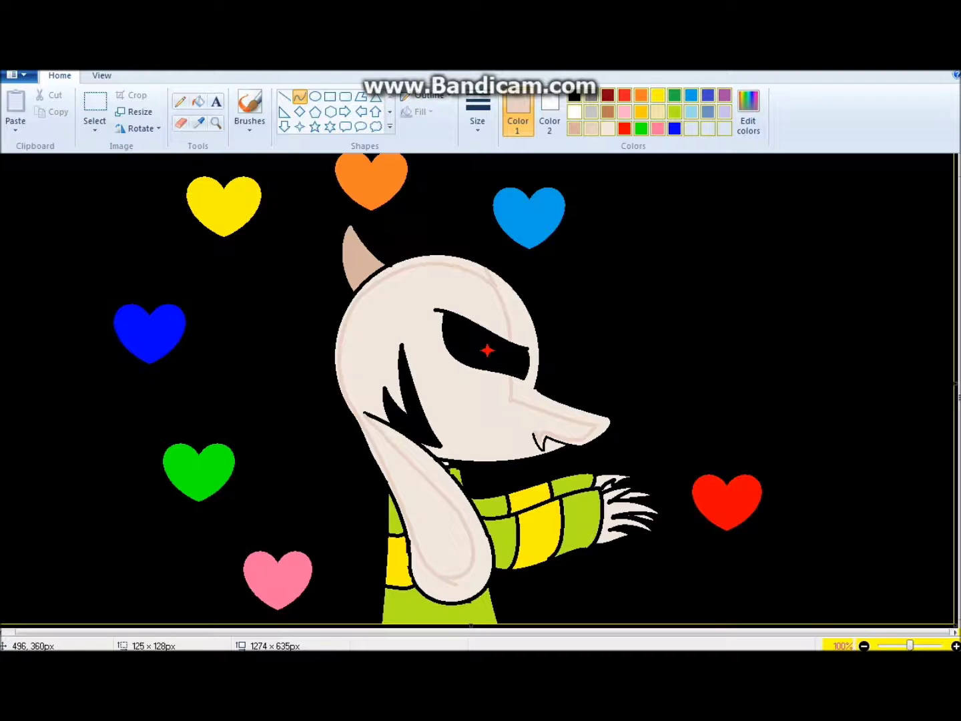
{"action": "left_click_drag", "start_coordinate": [388, 429], "coordinate": [414, 467]}
Step: Fill the outlined edge areas of the snout, head and ear with the pinkish beige shading colour
{"action": "left_click", "coordinate": [198, 101]}
{"action": "left_click", "coordinate": [568, 421]}
{"action": "left_click", "coordinate": [477, 257]}
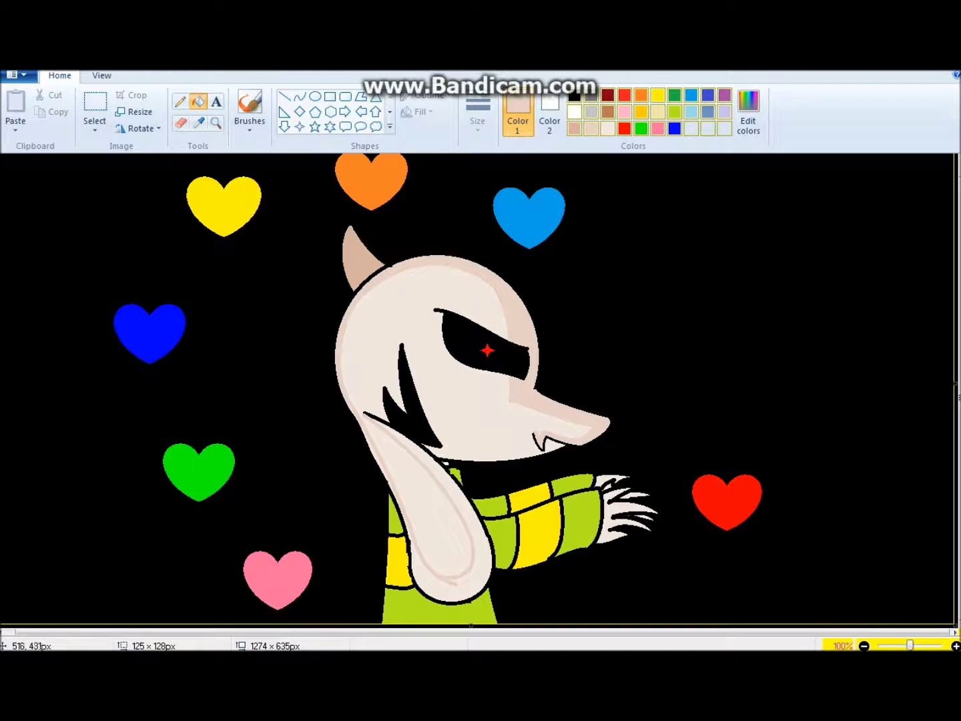
{"action": "left_click", "coordinate": [424, 575]}
Step: Fill the leftover pale slivers in the shading where the head joins the ear
{"action": "left_click", "coordinate": [216, 122]}
{"action": "left_click", "coordinate": [484, 464]}
{"action": "left_click", "coordinate": [418, 432]}
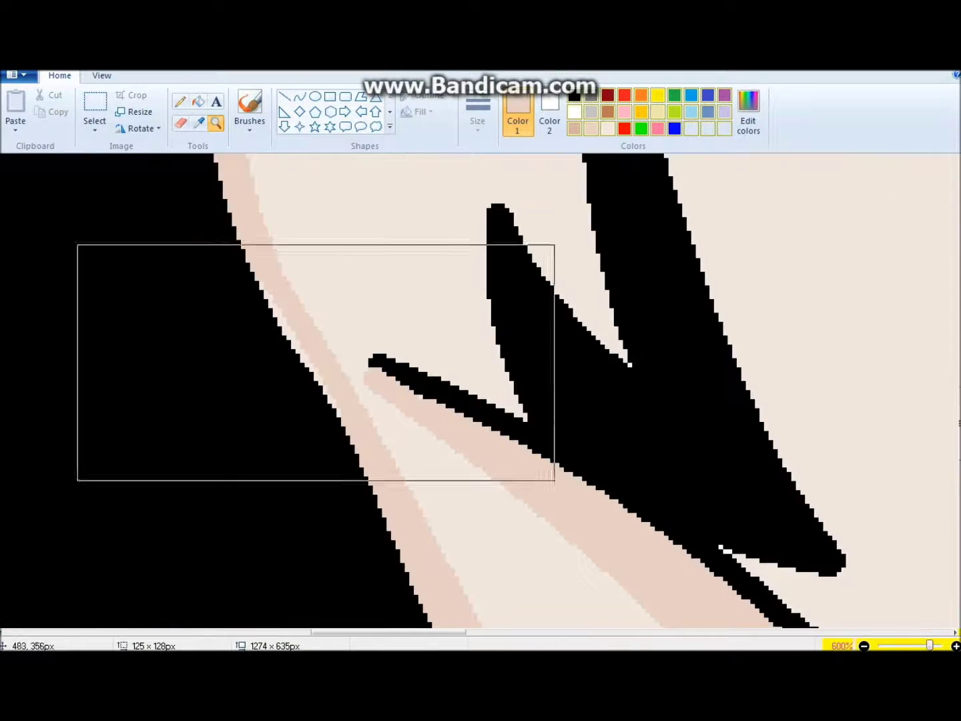
{"action": "left_click", "coordinate": [221, 267]}
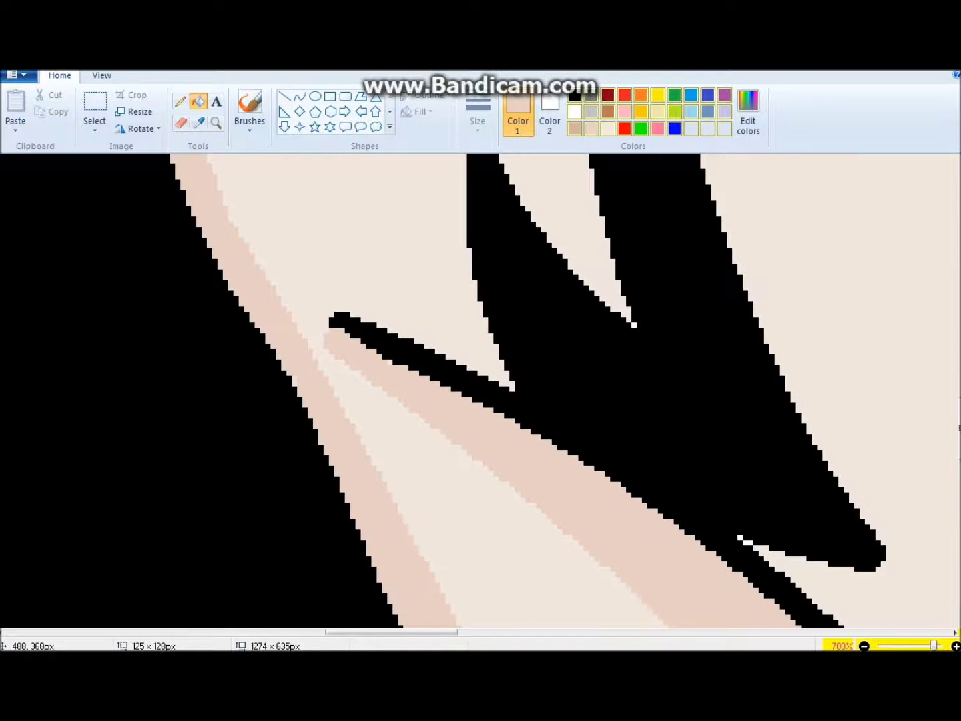
{"action": "scroll", "coordinate": [277, 249], "scroll_direction": "down", "scroll_amount": 6}
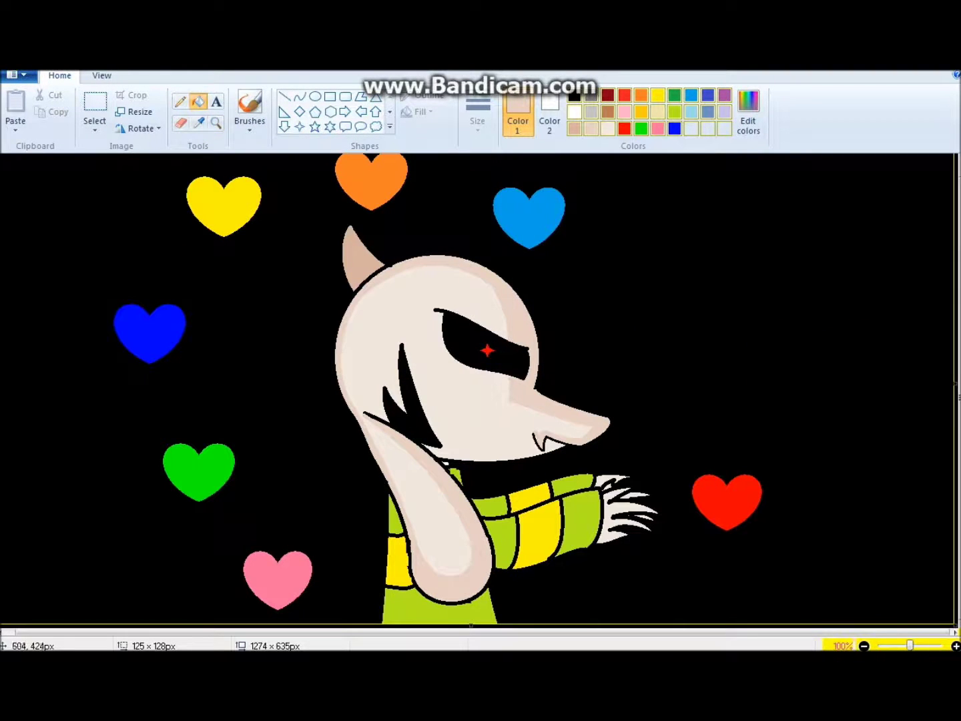
Step: Smooth the inner edge of the forehead shading above the eye with short pinkish beige curves
{"action": "left_click", "coordinate": [299, 97]}
{"action": "left_click_drag", "start_coordinate": [480, 276], "coordinate": [500, 305]}
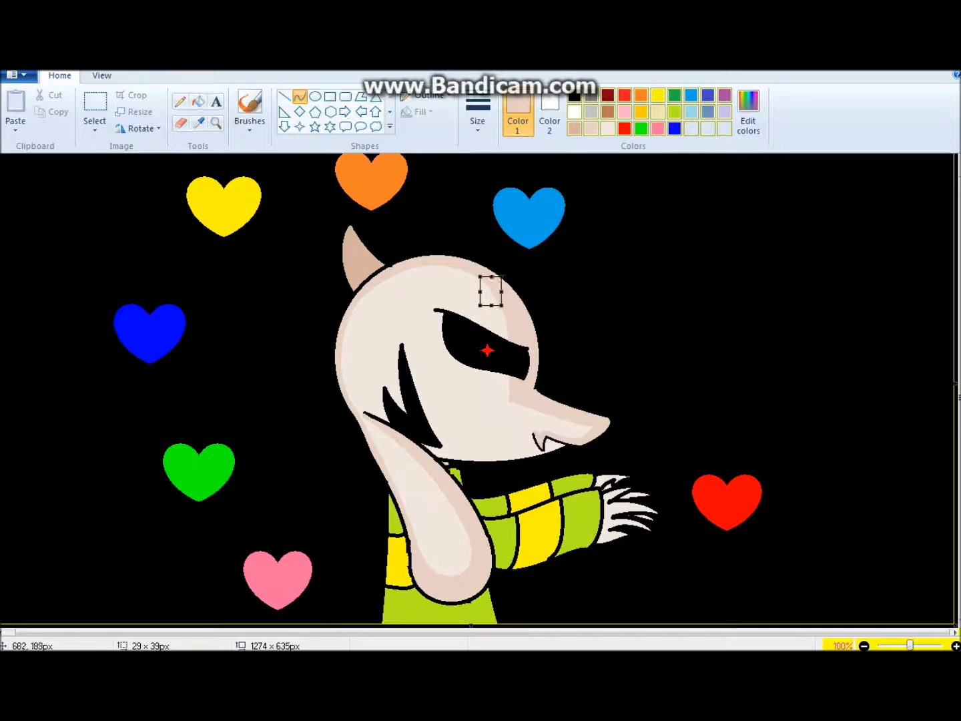
{"action": "left_click", "coordinate": [512, 326]}
{"action": "left_click_drag", "start_coordinate": [509, 318], "coordinate": [478, 331]}
{"action": "left_click", "coordinate": [551, 327]}
Step: Change the line thickness, widen the shading above the eye and add a shading curve about 32 × 28 px below it
{"action": "left_click", "coordinate": [478, 114]}
{"action": "left_click", "coordinate": [508, 194]}
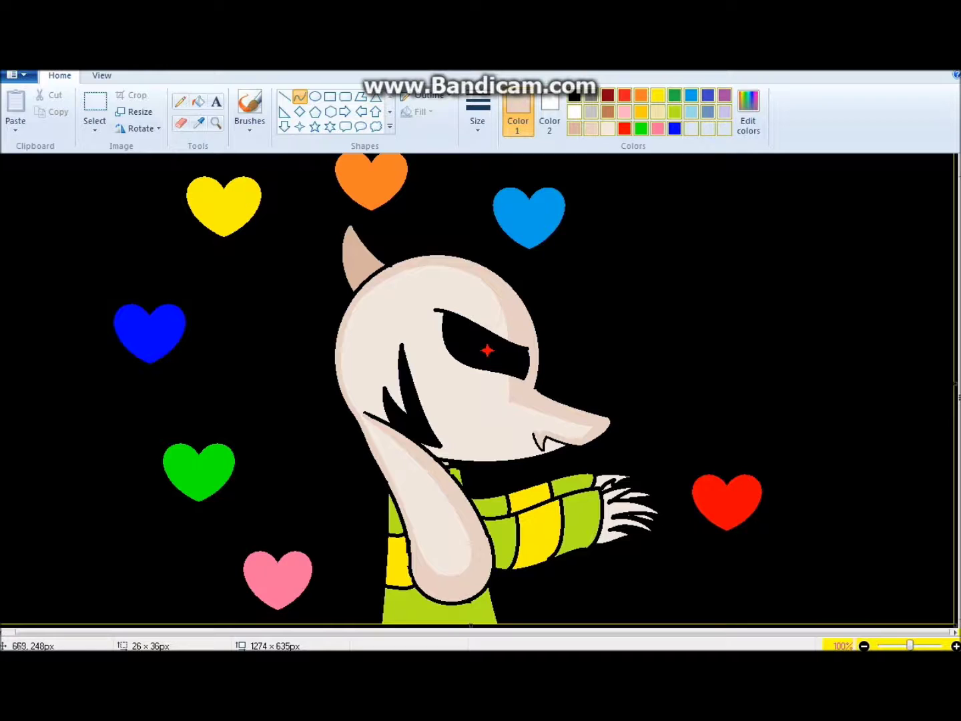
{"action": "left_click", "coordinate": [478, 113]}
{"action": "left_click", "coordinate": [508, 194]}
{"action": "mouse_move", "coordinate": [500, 343]}
{"action": "left_mouse_down"}
{"action": "mouse_move", "coordinate": [467, 333]}
{"action": "mouse_move", "coordinate": [507, 321]}
{"action": "mouse_move", "coordinate": [498, 318]}
{"action": "mouse_move", "coordinate": [496, 343]}
{"action": "left_mouse_up"}
{"action": "left_click", "coordinate": [435, 323]}
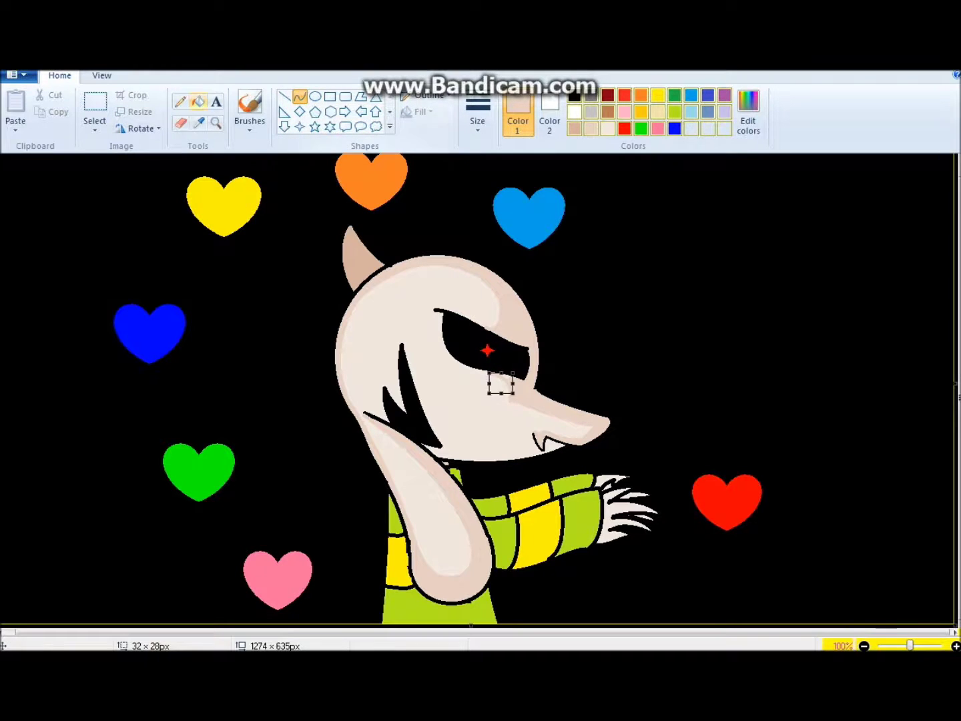
{"action": "left_click", "coordinate": [216, 122]}
{"action": "left_click", "coordinate": [543, 389]}
{"action": "left_click", "coordinate": [554, 397]}
{"action": "left_click", "coordinate": [563, 402]}
{"action": "key", "text": "ctrl+Page_Down"}
{"action": "key", "text": "ctrl+Page_Down"}
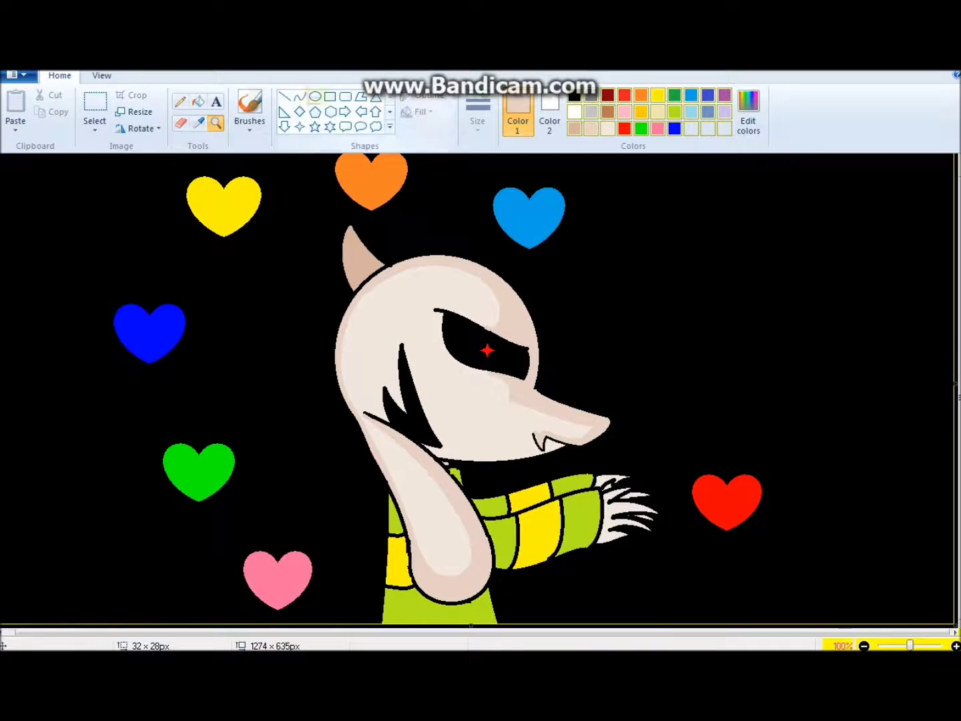
Step: Fill the far hand and its claws with the pinkish beige and cover the stray light dot between the claws in black
{"action": "left_click", "coordinate": [197, 100]}
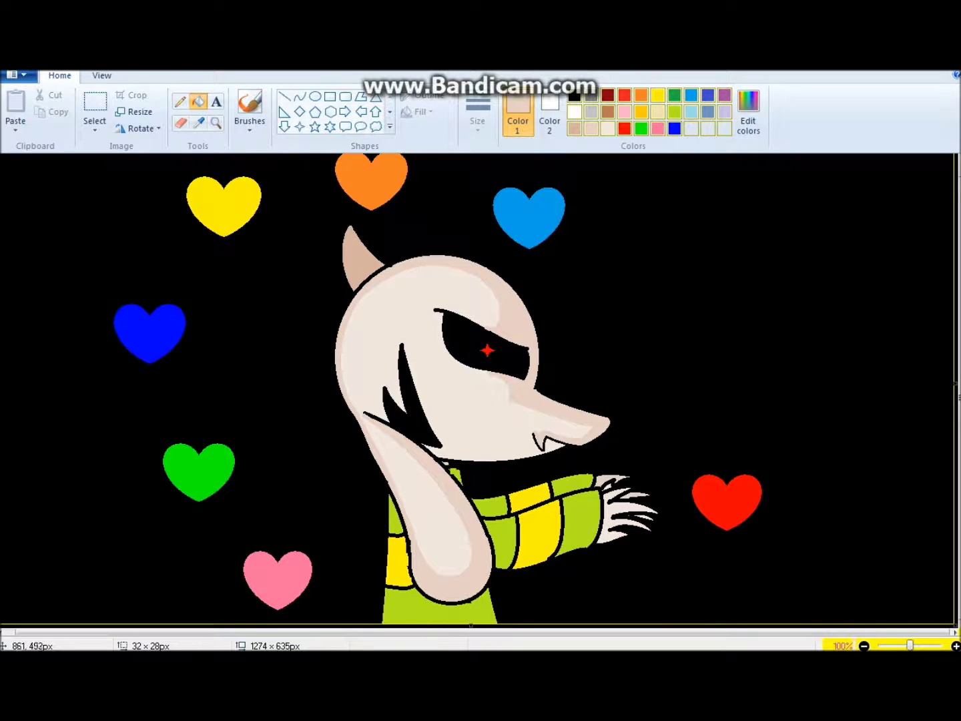
{"action": "key", "text": "ctrl+Page_Up"}
{"action": "key", "text": "ctrl+Page_Up"}
{"action": "key", "text": "ctrl+Page_Up"}
{"action": "scroll", "coordinate": [480, 391], "scroll_direction": "left", "scroll_amount": 5}
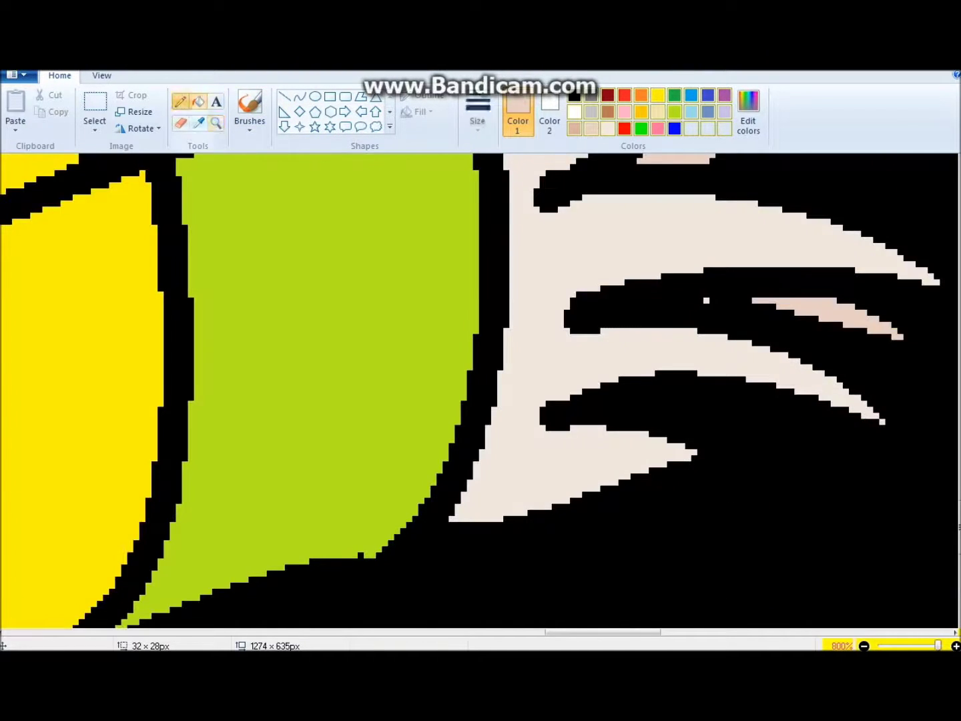
{"action": "scroll", "coordinate": [481, 390], "scroll_direction": "up", "scroll_amount": 2}
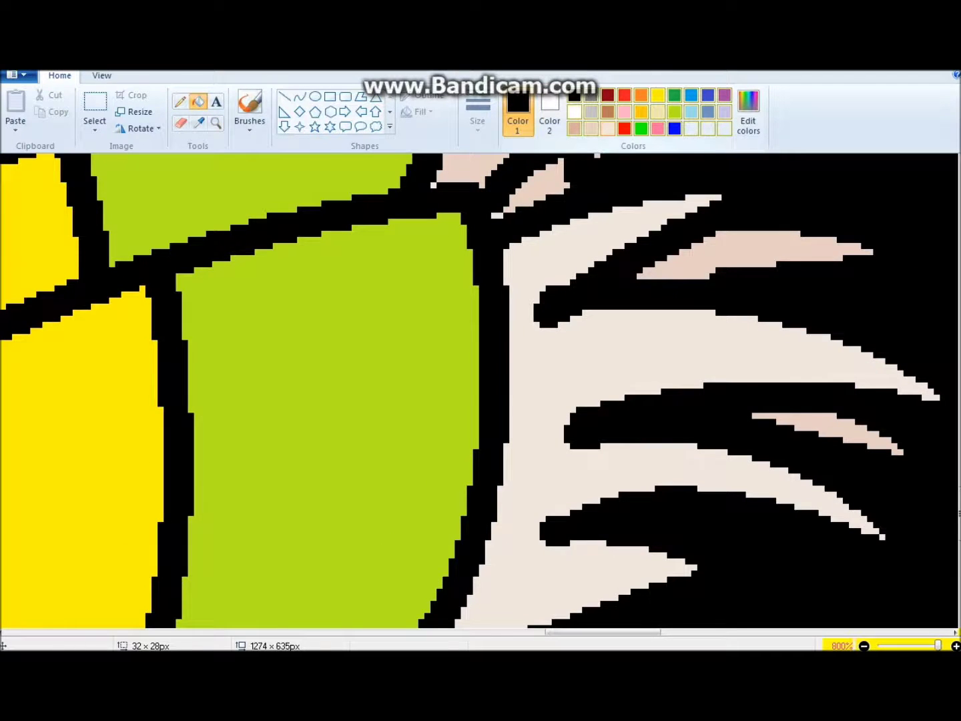
Step: Shade the near hand along the sleeve cuff with pinkish beige curves
{"action": "left_click", "coordinate": [608, 128]}
{"action": "scroll", "coordinate": [481, 392], "scroll_direction": "up", "scroll_amount": 2}
{"action": "left_click", "coordinate": [299, 97]}
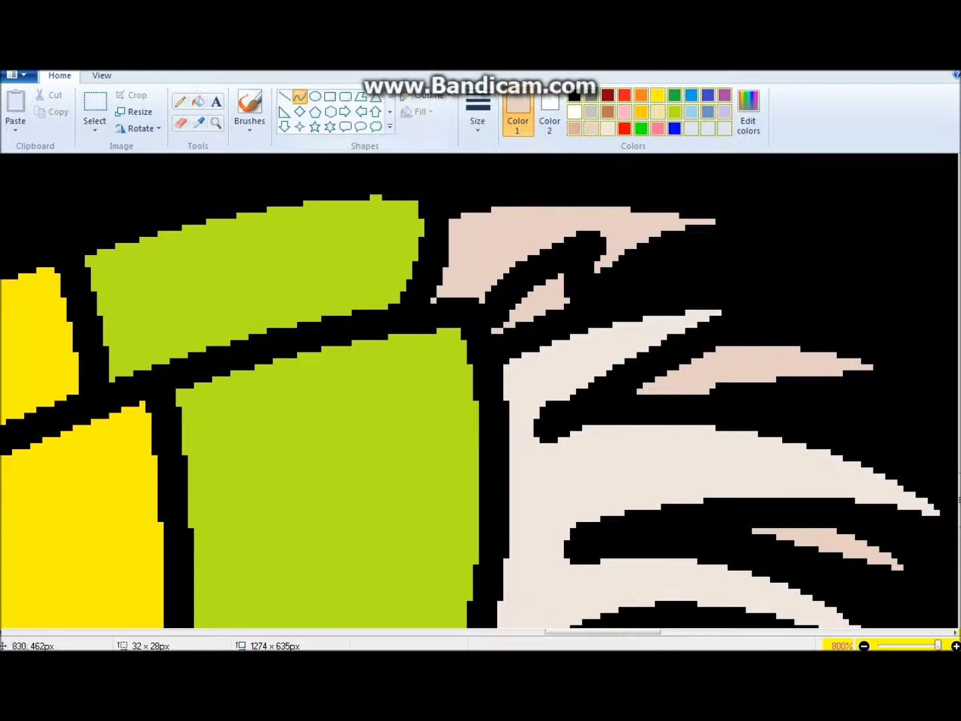
{"action": "mouse_move", "coordinate": [528, 347]}
{"action": "left_mouse_down"}
{"action": "mouse_move", "coordinate": [526, 534]}
{"action": "mouse_move", "coordinate": [545, 444]}
{"action": "left_mouse_up"}
{"action": "scroll", "coordinate": [526, 534], "scroll_direction": "down", "scroll_amount": 4}
{"action": "scroll", "coordinate": [526, 534], "scroll_direction": "up", "scroll_amount": 2}
{"action": "left_click", "coordinate": [527, 534]}
Step: Change to a thin line and outline the shading along the near hand's middle and lower fingers with pinkish beige curves
{"action": "scroll", "coordinate": [546, 444], "scroll_direction": "down", "scroll_amount": 2}
{"action": "left_click_drag", "start_coordinate": [554, 220], "coordinate": [887, 273]}
{"action": "mouse_move", "coordinate": [668, 254]}
{"action": "left_mouse_down"}
{"action": "mouse_move", "coordinate": [634, 230]}
{"action": "mouse_move", "coordinate": [592, 232]}
{"action": "mouse_move", "coordinate": [811, 241]}
{"action": "mouse_move", "coordinate": [682, 220]}
{"action": "mouse_move", "coordinate": [681, 248]}
{"action": "left_mouse_up"}
{"action": "left_click", "coordinate": [477, 114]}
{"action": "left_click", "coordinate": [514, 211]}
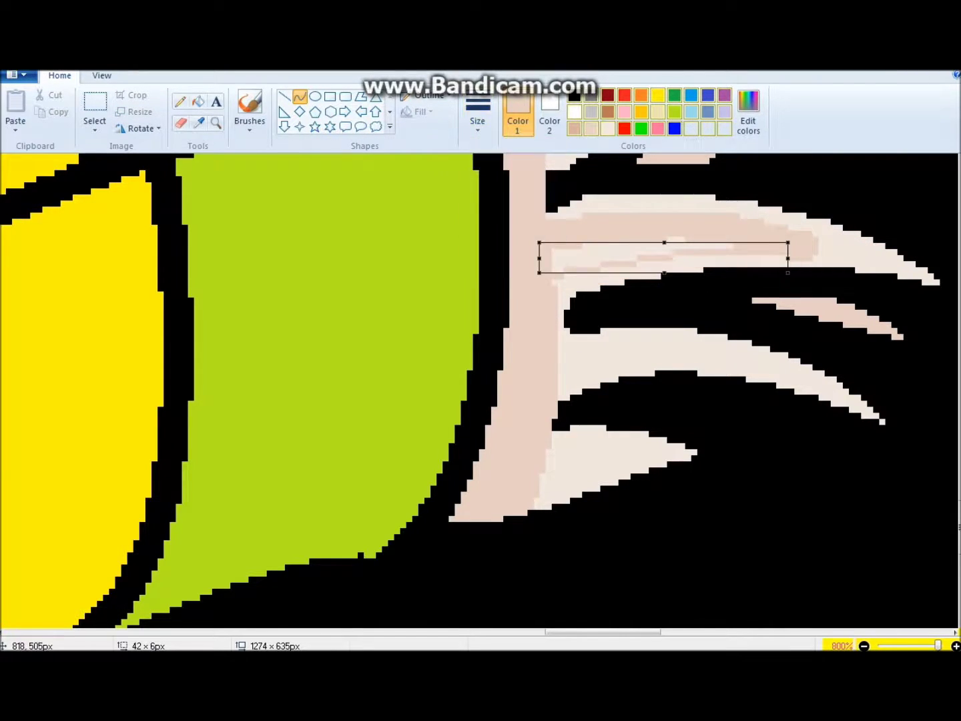
{"action": "key", "text": "ctrl+z"}
{"action": "left_click_drag", "start_coordinate": [555, 224], "coordinate": [831, 231]}
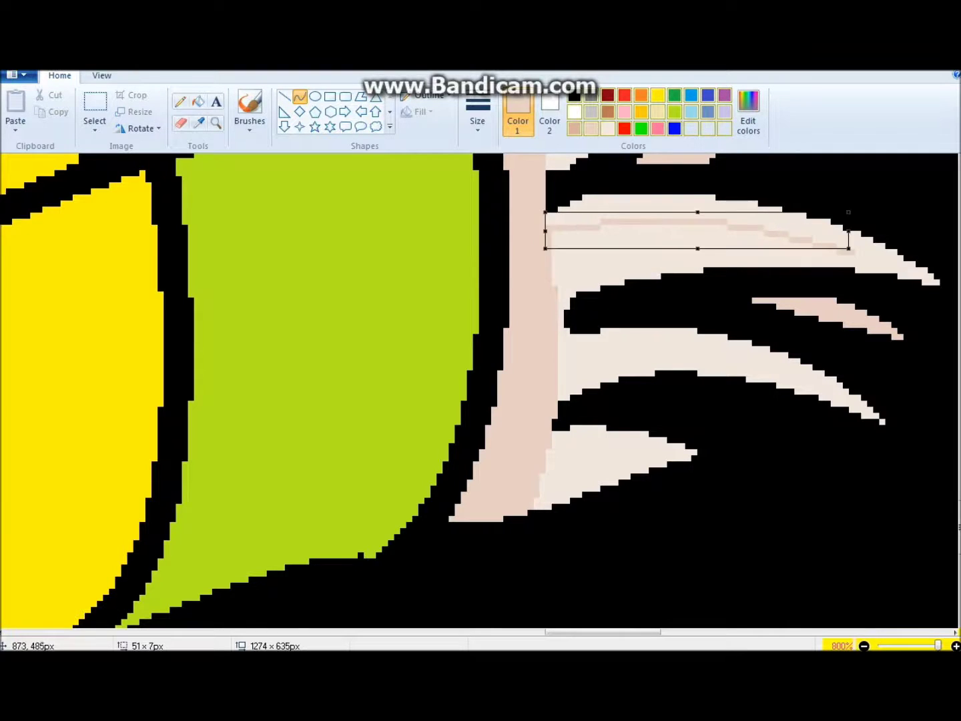
{"action": "left_click_drag", "start_coordinate": [693, 262], "coordinate": [694, 252]}
{"action": "left_click_drag", "start_coordinate": [562, 352], "coordinate": [725, 348]}
{"action": "mouse_move", "coordinate": [641, 350]}
{"action": "left_mouse_down"}
{"action": "mouse_move", "coordinate": [641, 333]}
{"action": "mouse_move", "coordinate": [633, 370]}
{"action": "left_mouse_up"}
{"action": "mouse_move", "coordinate": [652, 442]}
{"action": "left_mouse_down"}
{"action": "mouse_move", "coordinate": [531, 441]}
{"action": "mouse_move", "coordinate": [579, 474]}
{"action": "left_mouse_up"}
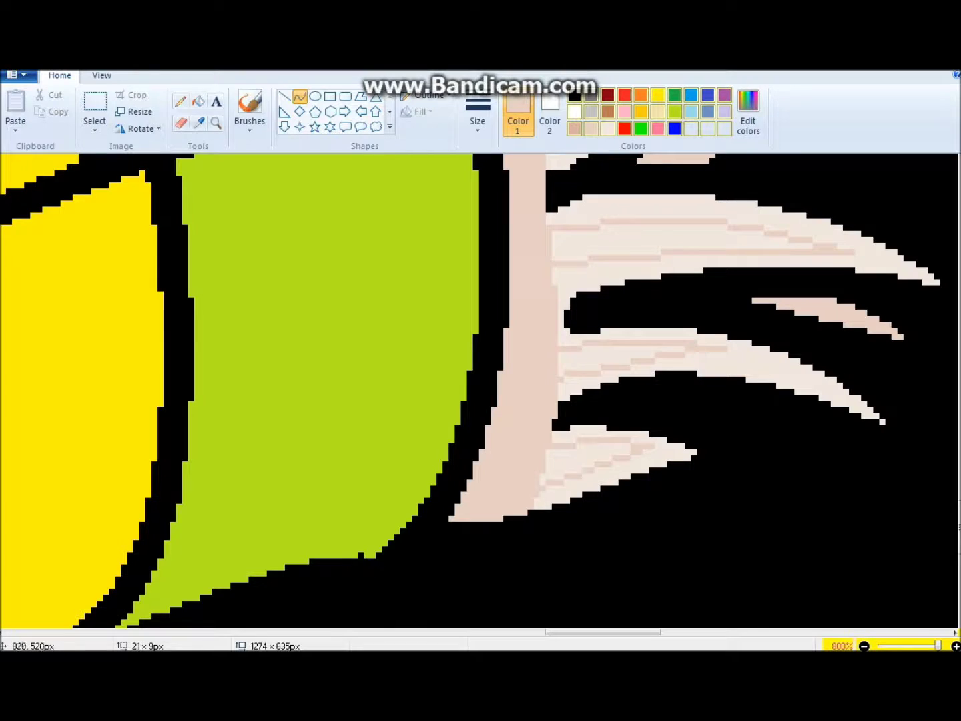
Step: Fill the outlined edges and tips of the near hand's middle and lower fingers with the pinkish beige
{"action": "left_click", "coordinate": [197, 100]}
{"action": "left_click", "coordinate": [633, 237]}
{"action": "left_click", "coordinate": [587, 461]}
Step: Outline the shading on the near hand's uppermost finger with a pinkish beige curve about 21 × 11 px and fill its edges
{"action": "scroll", "coordinate": [626, 333], "scroll_direction": "up", "scroll_amount": 3}
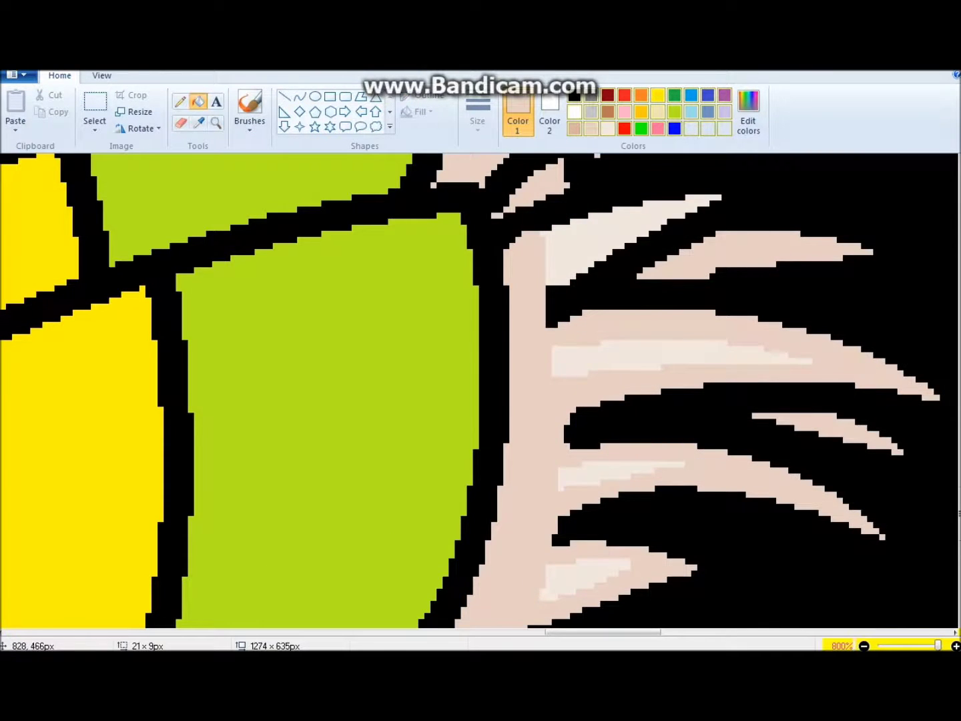
{"action": "left_click", "coordinate": [300, 97]}
{"action": "mouse_move", "coordinate": [624, 231]}
{"action": "left_mouse_down"}
{"action": "mouse_move", "coordinate": [553, 267]}
{"action": "mouse_move", "coordinate": [574, 260]}
{"action": "left_mouse_up"}
{"action": "left_click", "coordinate": [197, 101]}
{"action": "left_click", "coordinate": [640, 220]}
{"action": "left_click", "coordinate": [568, 273]}
Step: Pick up the sweater's lime green and mix a slightly darker green from it as a custom colour
{"action": "left_click", "coordinate": [216, 122]}
{"action": "right_click", "coordinate": [357, 289]}
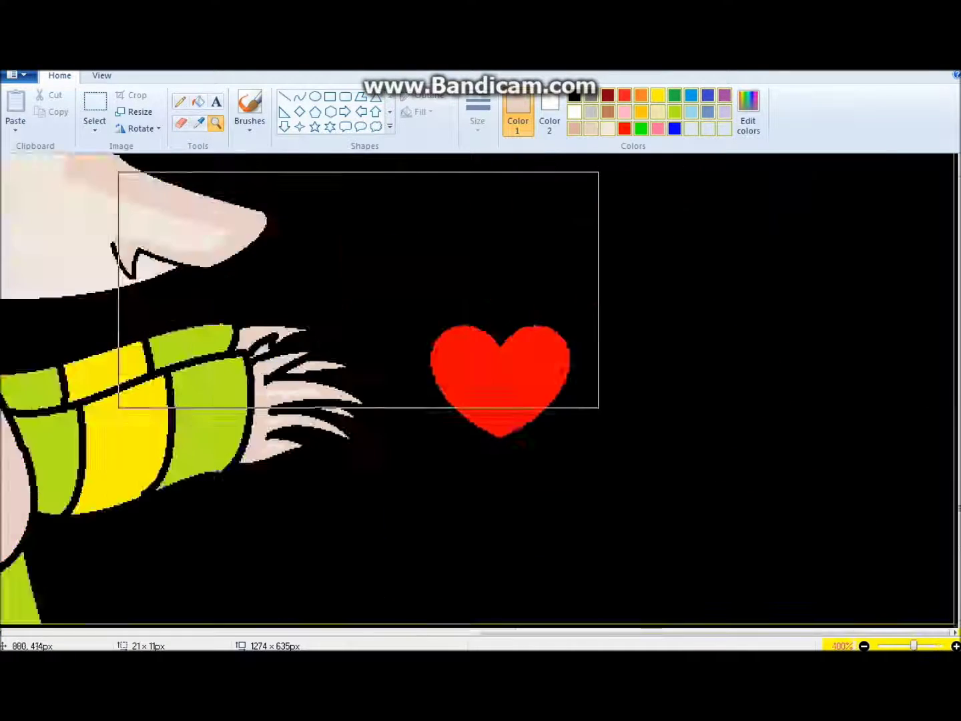
{"action": "right_click", "coordinate": [357, 289]}
{"action": "left_click", "coordinate": [199, 123]}
{"action": "left_click", "coordinate": [440, 608]}
{"action": "left_click", "coordinate": [748, 110]}
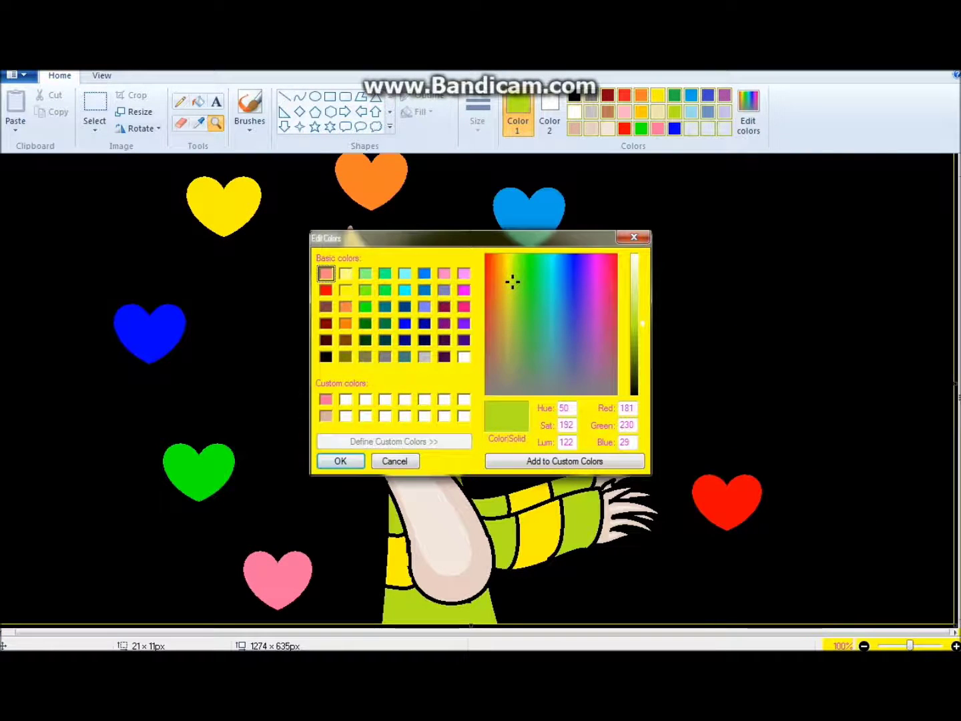
{"action": "left_click", "coordinate": [337, 459]}
Step: Change the line thickness and draw darker green shading curves across the near sleeve's green stripes
{"action": "left_click", "coordinate": [300, 97]}
{"action": "left_click", "coordinate": [477, 113]}
{"action": "left_click", "coordinate": [511, 190]}
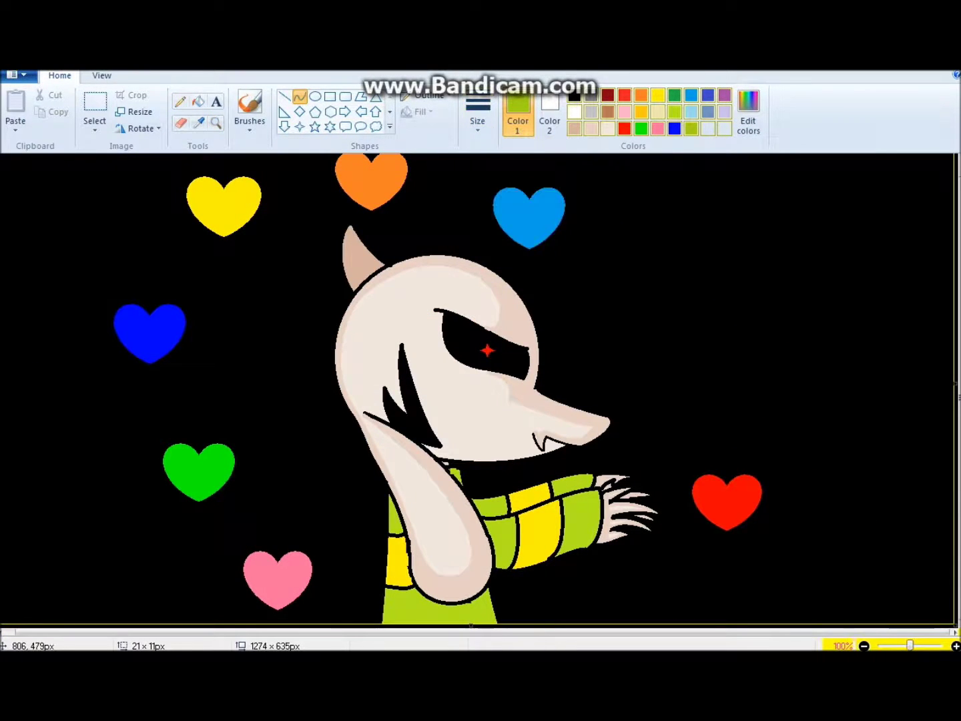
{"action": "mouse_move", "coordinate": [603, 506]}
{"action": "left_mouse_down"}
{"action": "mouse_move", "coordinate": [586, 502]}
{"action": "mouse_move", "coordinate": [597, 503]}
{"action": "left_mouse_up"}
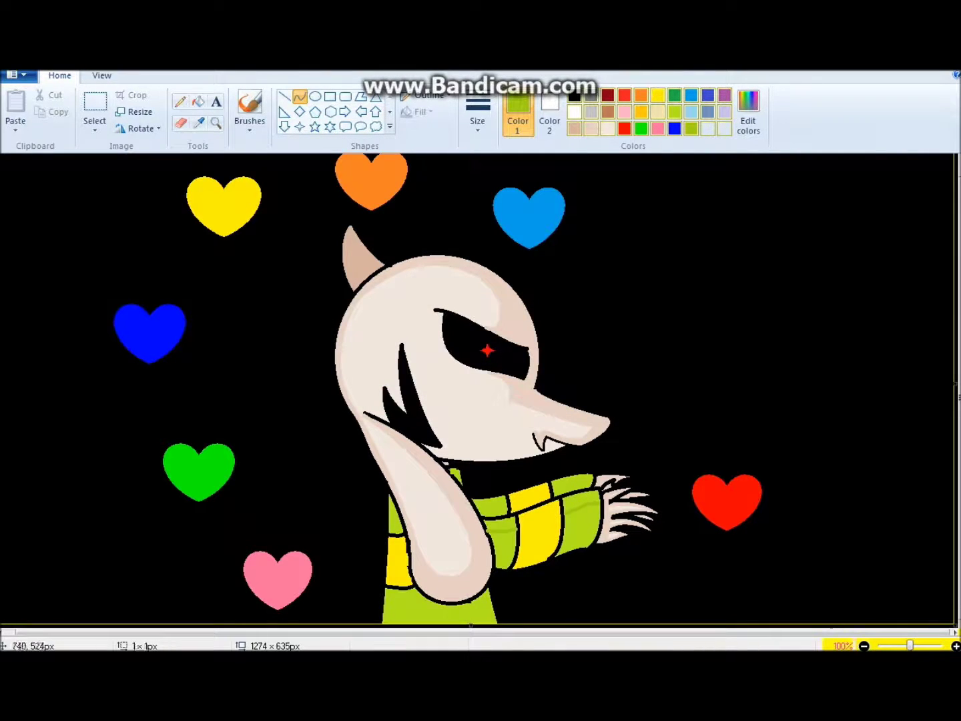
{"action": "left_click_drag", "start_coordinate": [566, 550], "coordinate": [594, 542]}
Step: Mix a darker yellow and outline the shading across the near sleeve's yellow stripe with curves in it
{"action": "left_click", "coordinate": [705, 278]}
{"action": "left_click", "coordinate": [641, 112]}
{"action": "left_click", "coordinate": [748, 111]}
{"action": "left_click", "coordinate": [341, 461]}
{"action": "left_click", "coordinate": [587, 491]}
{"action": "key", "text": "ctrl+z"}
{"action": "mouse_move", "coordinate": [559, 518]}
{"action": "left_mouse_down"}
{"action": "mouse_move", "coordinate": [518, 529]}
{"action": "mouse_move", "coordinate": [534, 564]}
{"action": "mouse_move", "coordinate": [557, 562]}
{"action": "left_mouse_up"}
{"action": "left_click", "coordinate": [550, 531]}
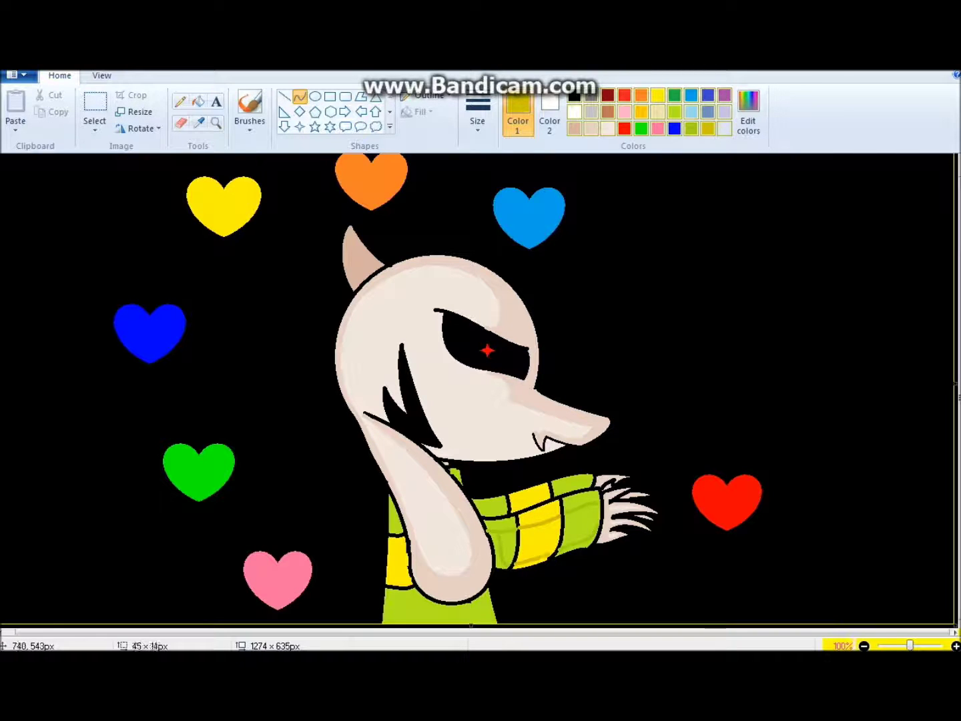
Step: Fill the far sleeve's yellow stripe and the near one's shaded edges with darker yellow, and the green stripes' shading with darker green
{"action": "left_click", "coordinate": [197, 100]}
{"action": "left_click", "coordinate": [530, 498]}
{"action": "left_click", "coordinate": [540, 513]}
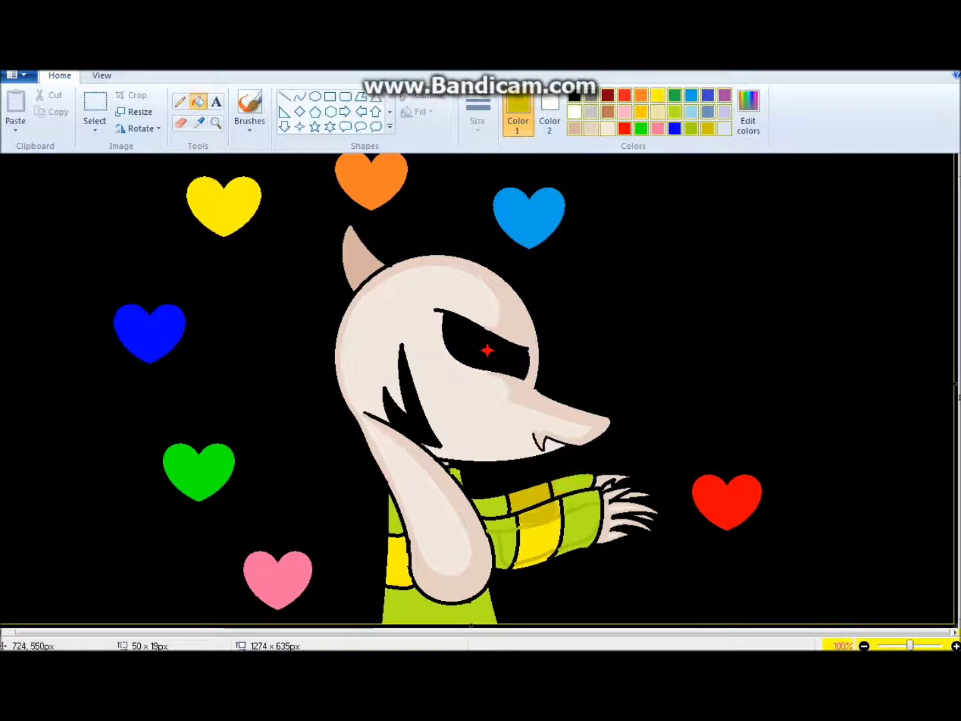
{"action": "left_click", "coordinate": [691, 128]}
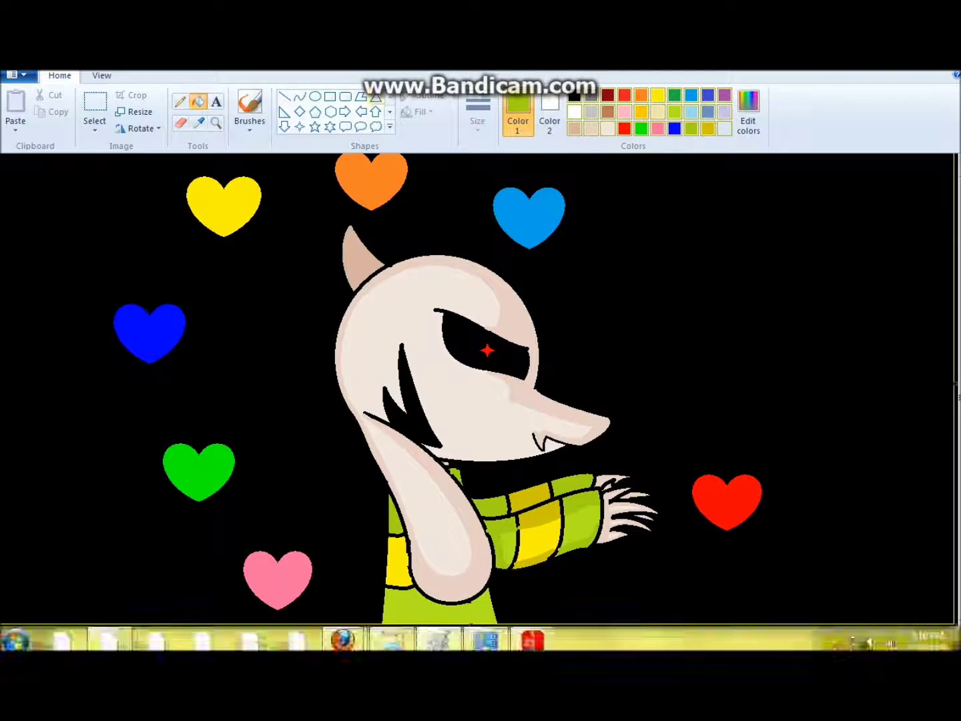
Step: Shade the sweater's lower green stripe below the ear with darker green curves and fill the torso's yellow stripe with darker yellow
{"action": "left_click", "coordinate": [300, 96]}
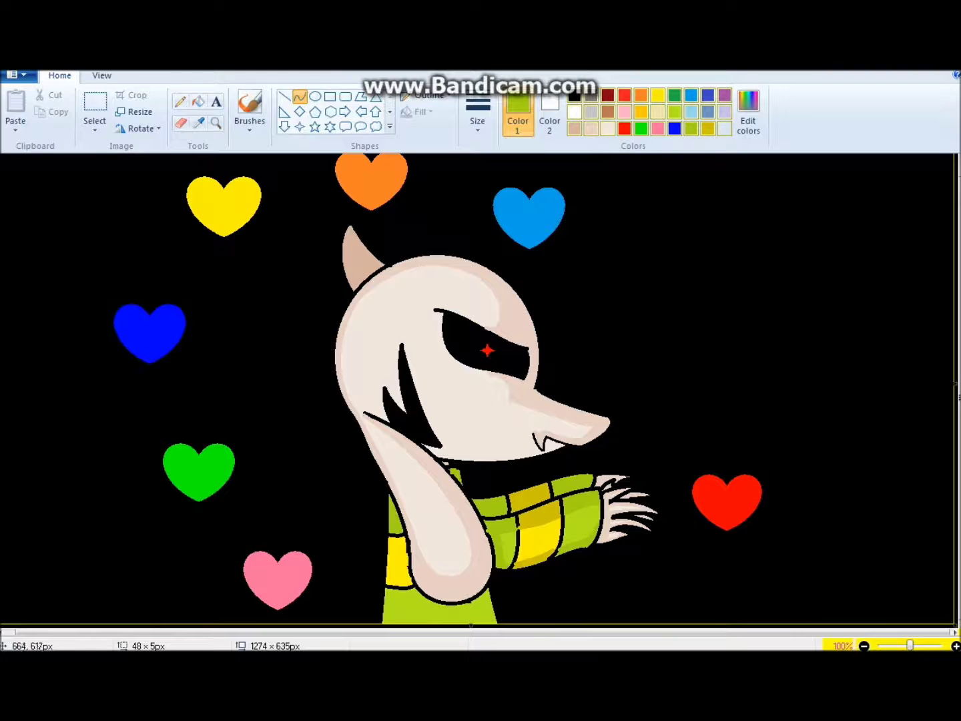
{"action": "left_click_drag", "start_coordinate": [447, 626], "coordinate": [418, 614]}
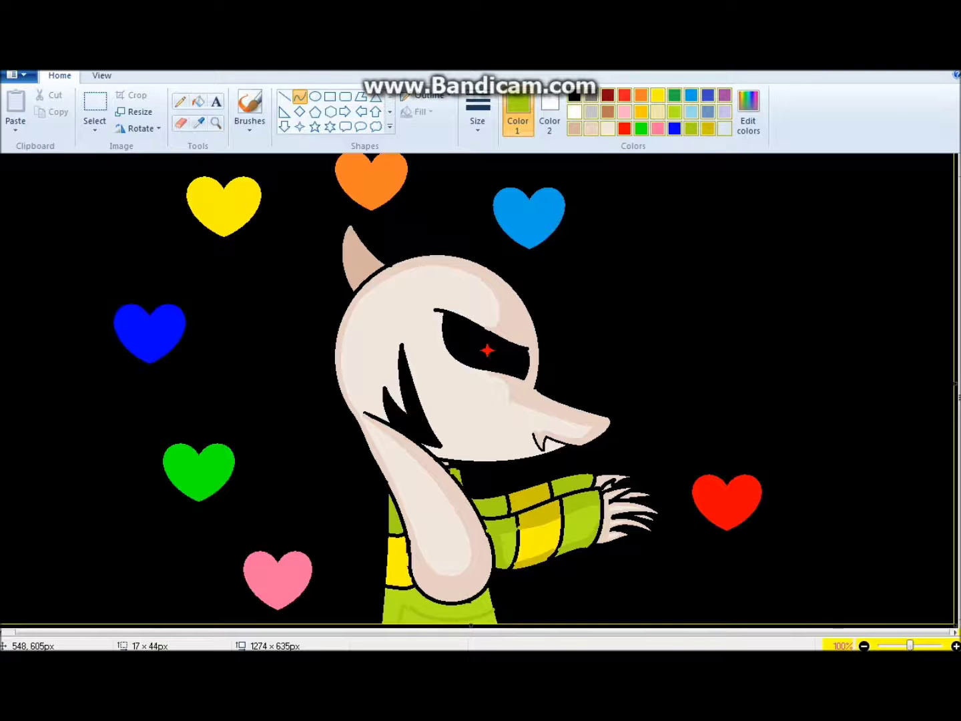
{"action": "left_click", "coordinate": [198, 101]}
{"action": "left_click", "coordinate": [708, 129]}
{"action": "left_click", "coordinate": [400, 562]}
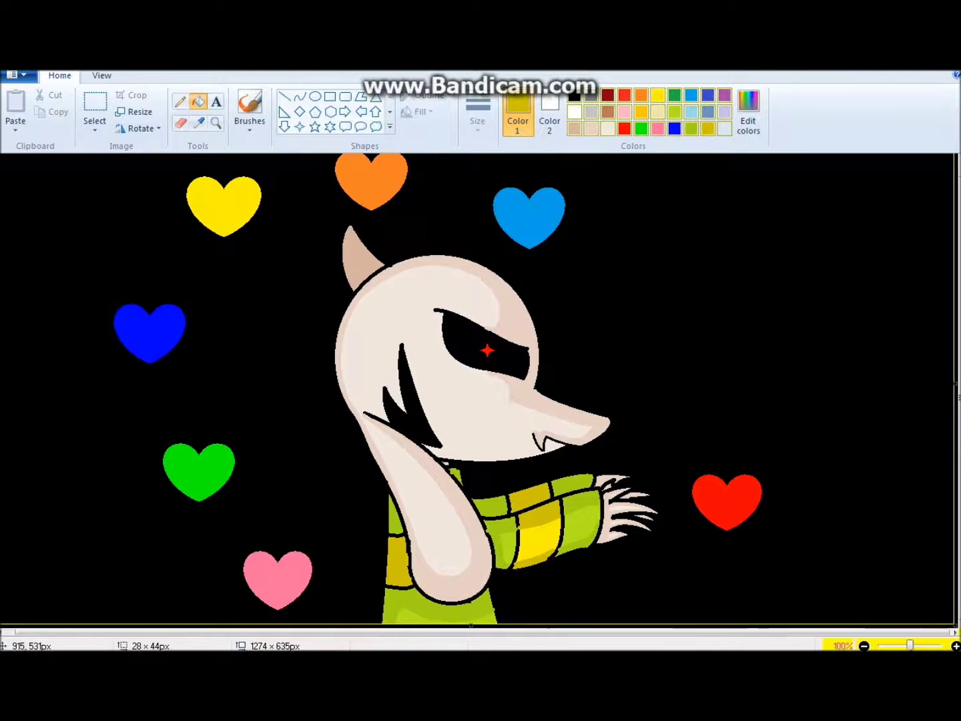
Step: Start a text box in the empty area above the red heart with white text in Small Fonts, size 20
{"action": "left_click", "coordinate": [215, 101]}
{"action": "left_click", "coordinate": [591, 156]}
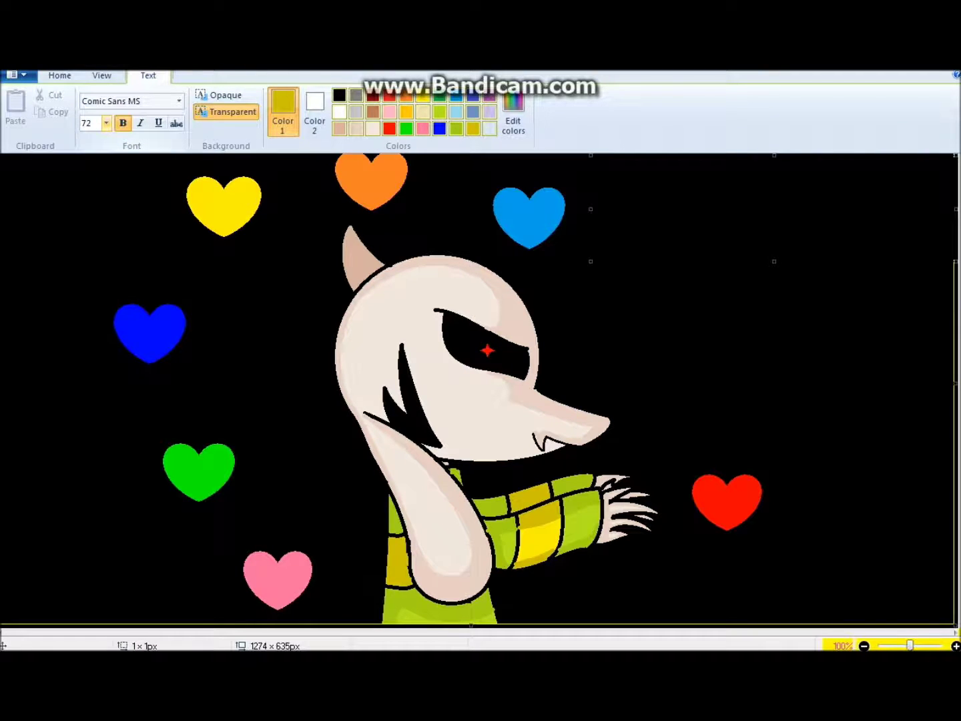
{"action": "left_click", "coordinate": [106, 124]}
{"action": "left_click", "coordinate": [90, 215]}
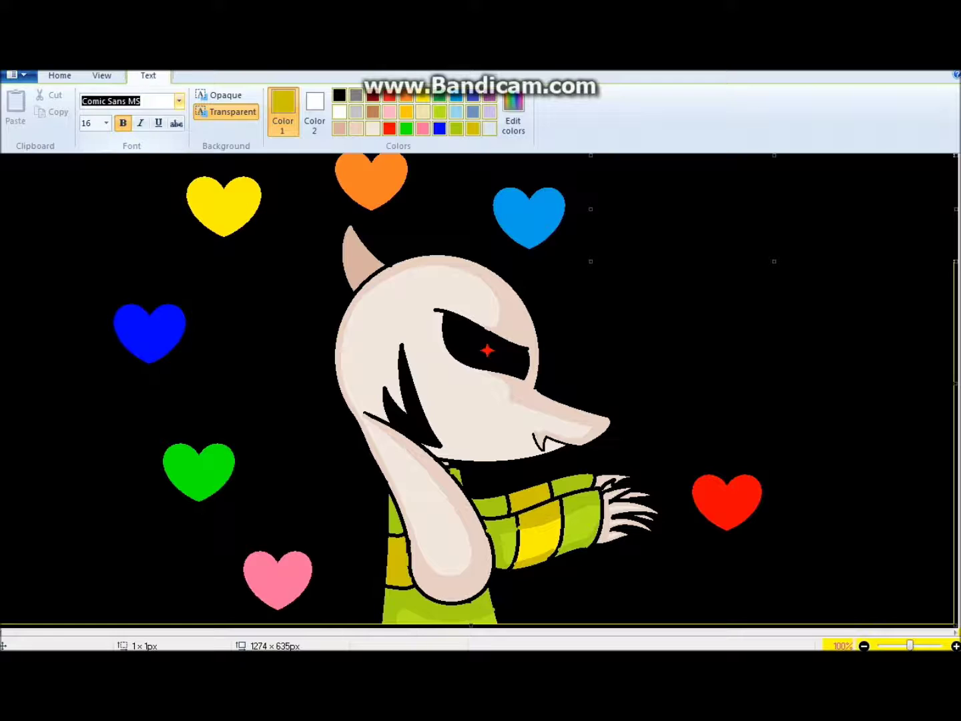
{"action": "type", "text": "Small Fonts"}
{"action": "key", "text": "Return"}
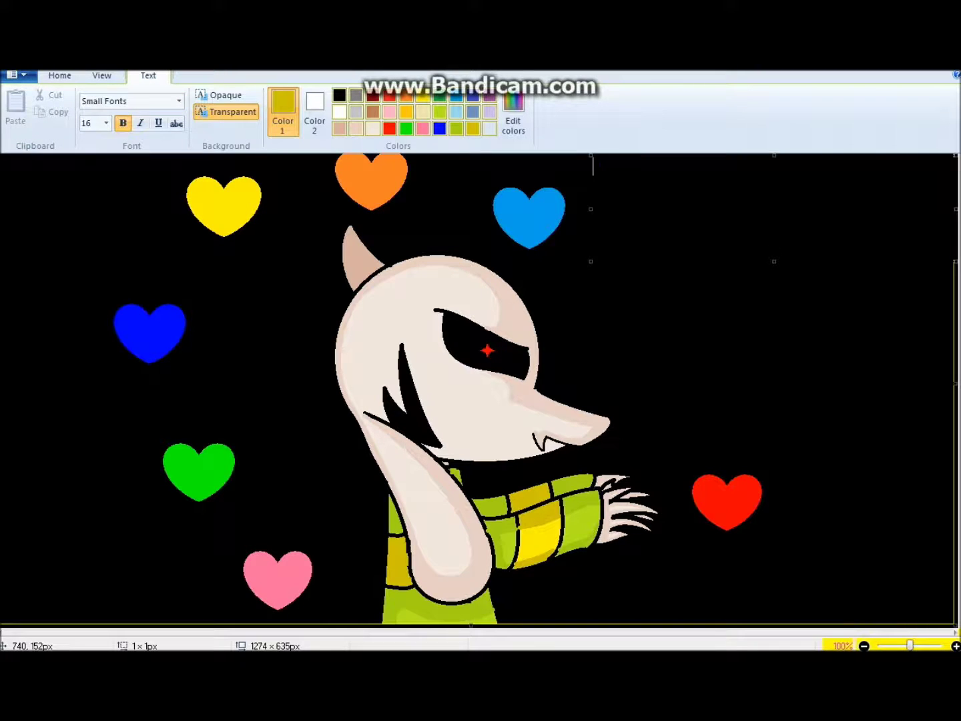
{"action": "left_click", "coordinate": [339, 111]}
{"action": "left_click", "coordinate": [106, 123]}
{"action": "left_click", "coordinate": [90, 229]}
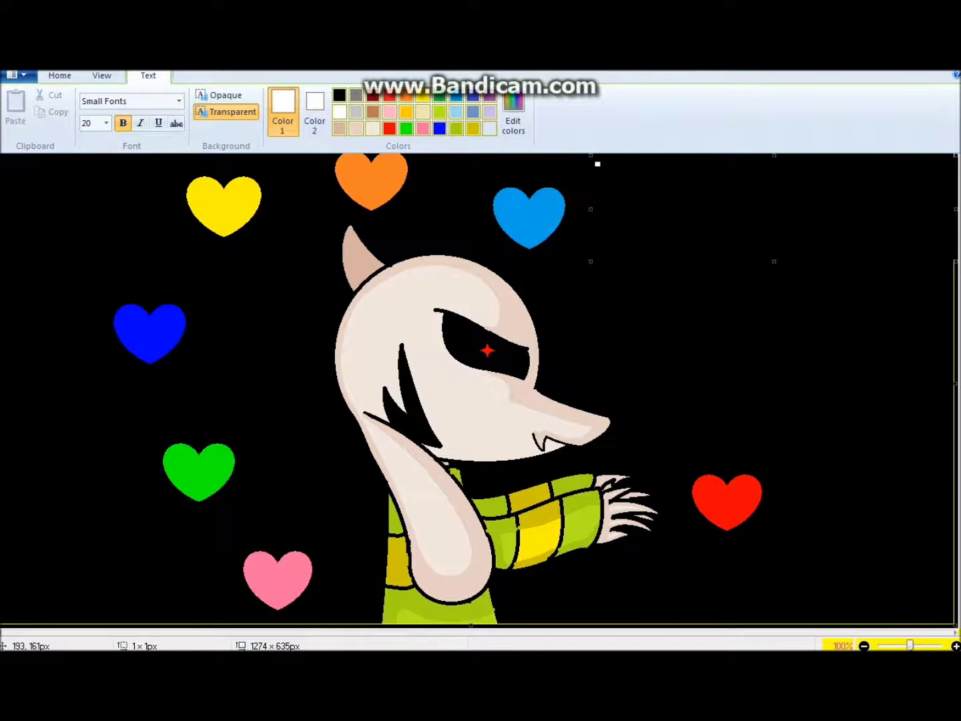
Step: Write the lines "* Frisk, is that you?" and "* It's me, your best friend!" and turn off bold
{"action": "type", "text": "sk"}
{"action": "left_click", "coordinate": [106, 122]}
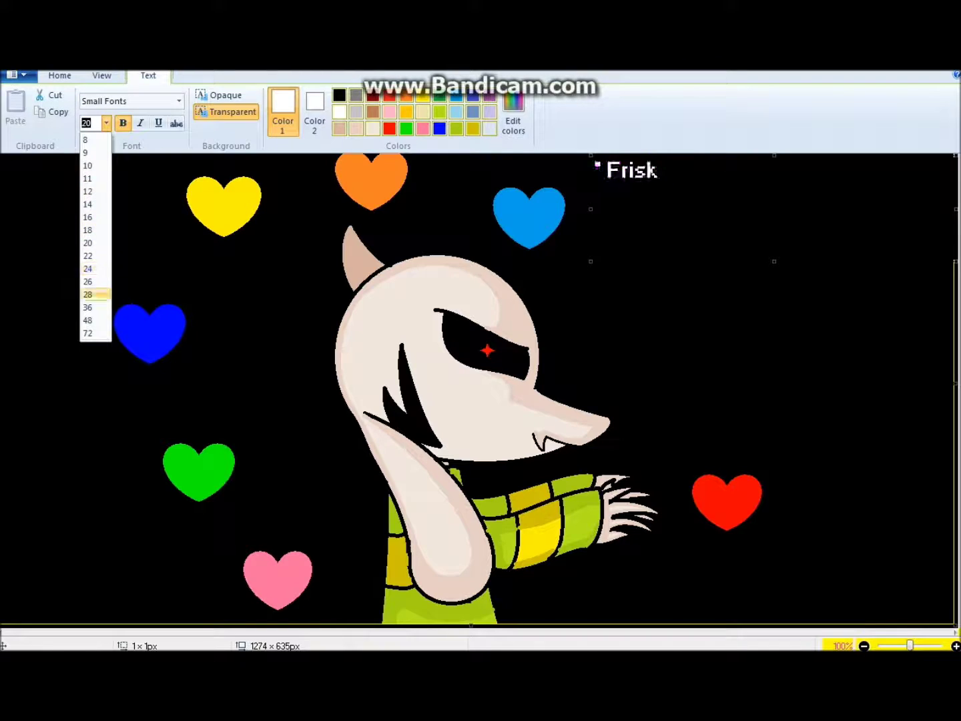
{"action": "key", "text": "Escape"}
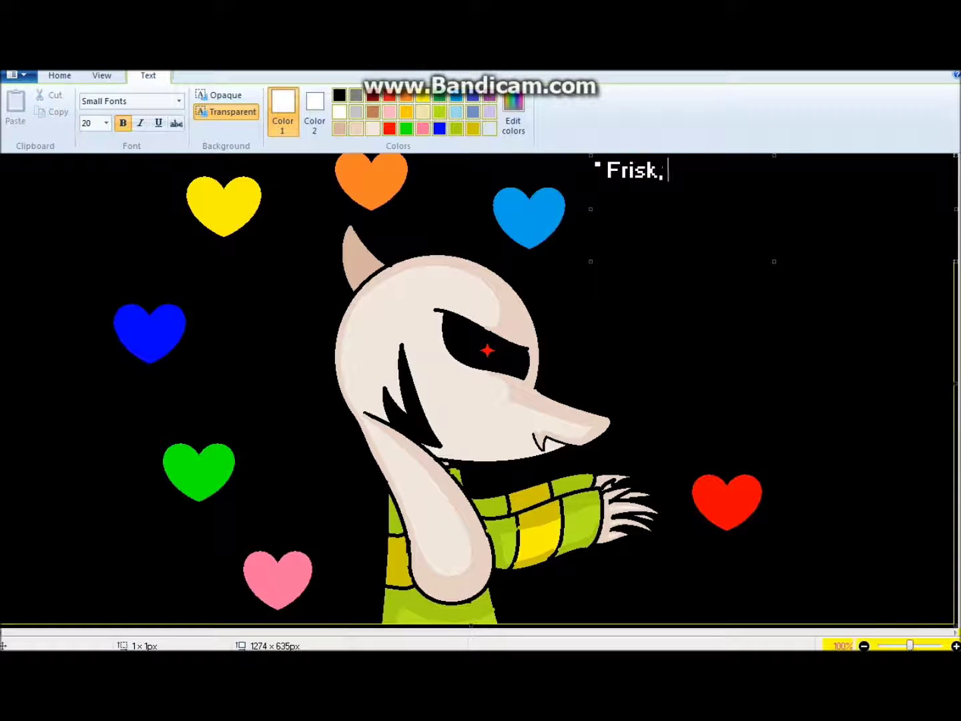
{"action": "type", "text": ", is that you?"}
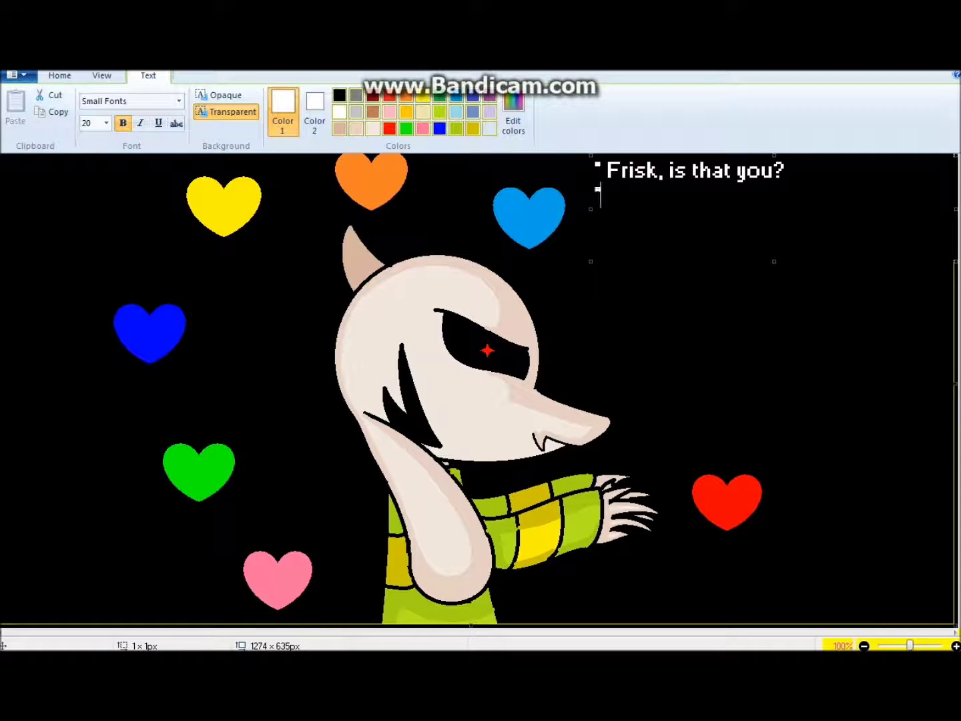
{"action": "key", "text": "ctrl+b"}
{"action": "type", "text": "your best friend"}
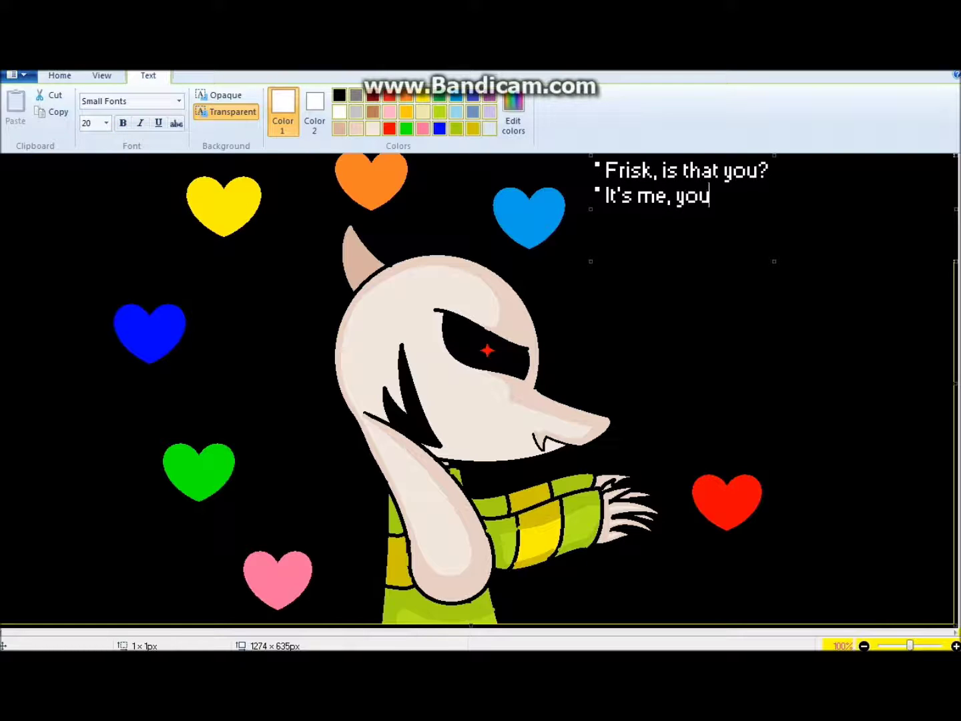
Step: Add the line "*NOW DIE!!!" below the dialogue in bold at size 72
{"action": "left_click", "coordinate": [106, 123]}
{"action": "left_click", "coordinate": [93, 335]}
{"action": "type", "text": "N"}
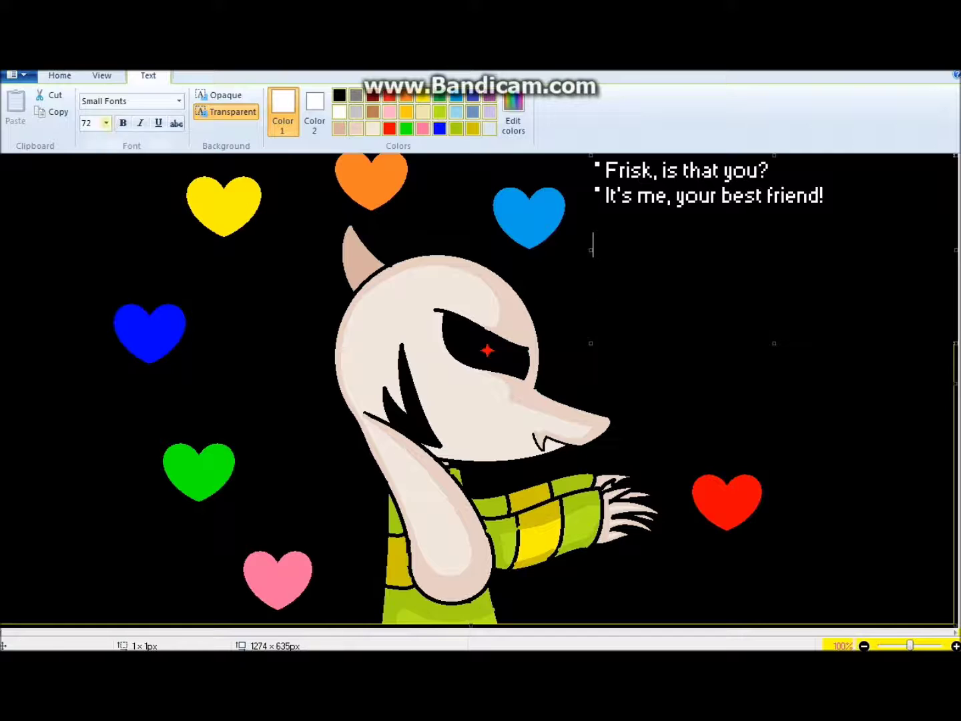
{"action": "key", "text": "ctrl+b"}
{"action": "type", "text": "NOW DIE!!!"}
{"action": "key", "text": "Home"}
{"action": "type", "text": "*"}
Step: Set the "*NOW DIE!!!" line in the Chiller font and colour it red, and place the text on the canvas
{"action": "left_click", "coordinate": [179, 101]}
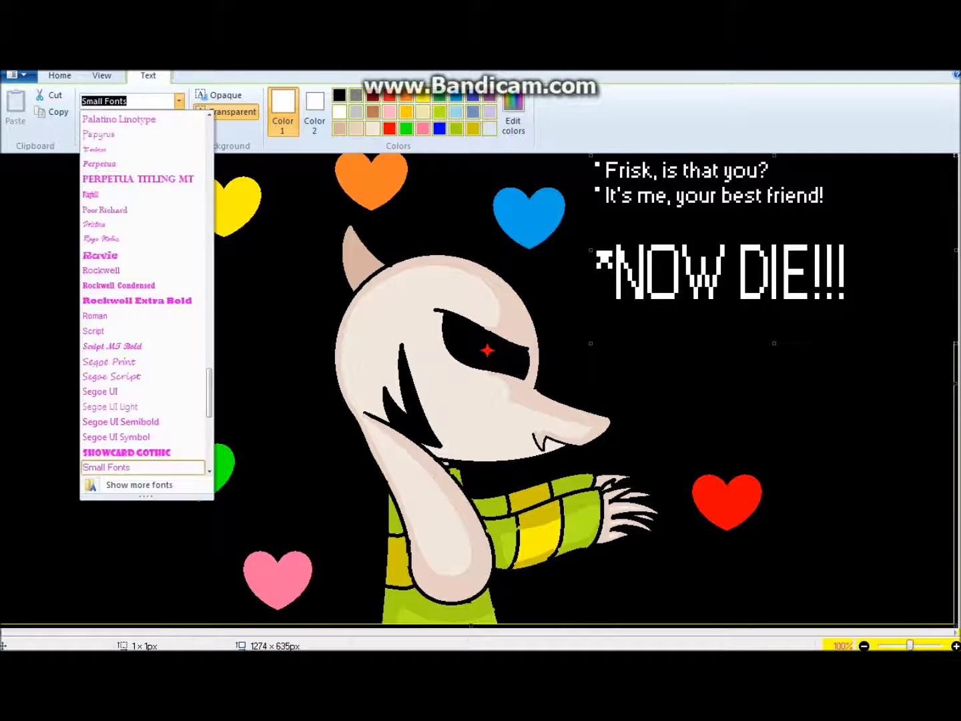
{"action": "scroll", "coordinate": [134, 301], "scroll_direction": "up", "scroll_amount": 10}
{"action": "left_click", "coordinate": [130, 300]}
{"action": "left_click", "coordinate": [389, 128]}
{"action": "left_click", "coordinate": [389, 128]}
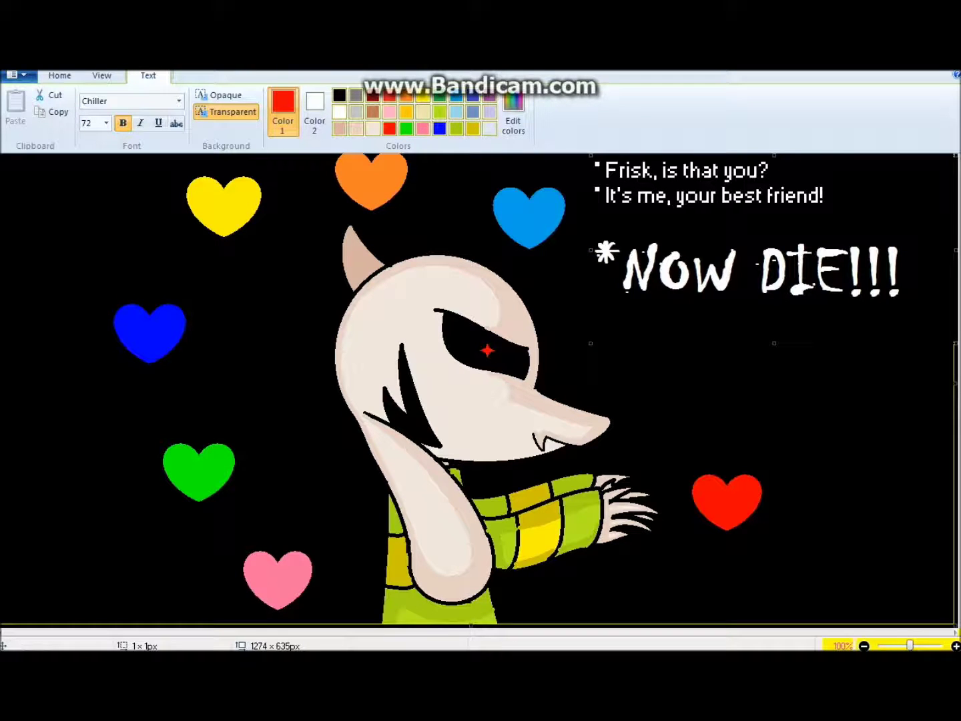
{"action": "left_click", "coordinate": [536, 418]}
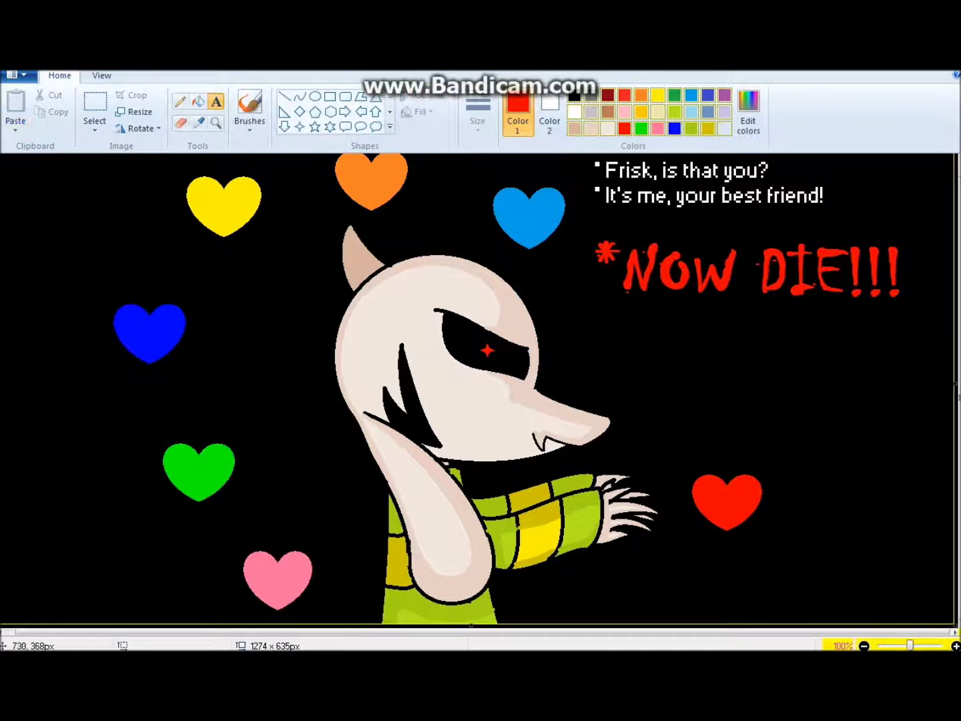
Step: Shade the underside of the jaw with a pinkish beige curve and fill the area beneath it
{"action": "left_click", "coordinate": [591, 128]}
{"action": "left_click", "coordinate": [300, 97]}
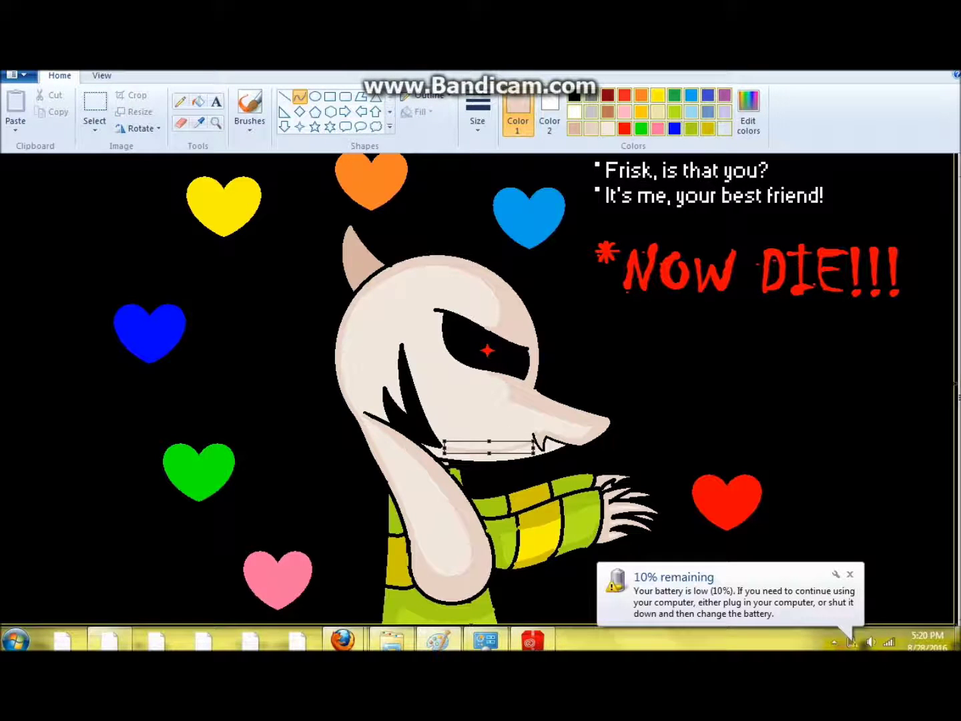
{"action": "left_click", "coordinate": [197, 101]}
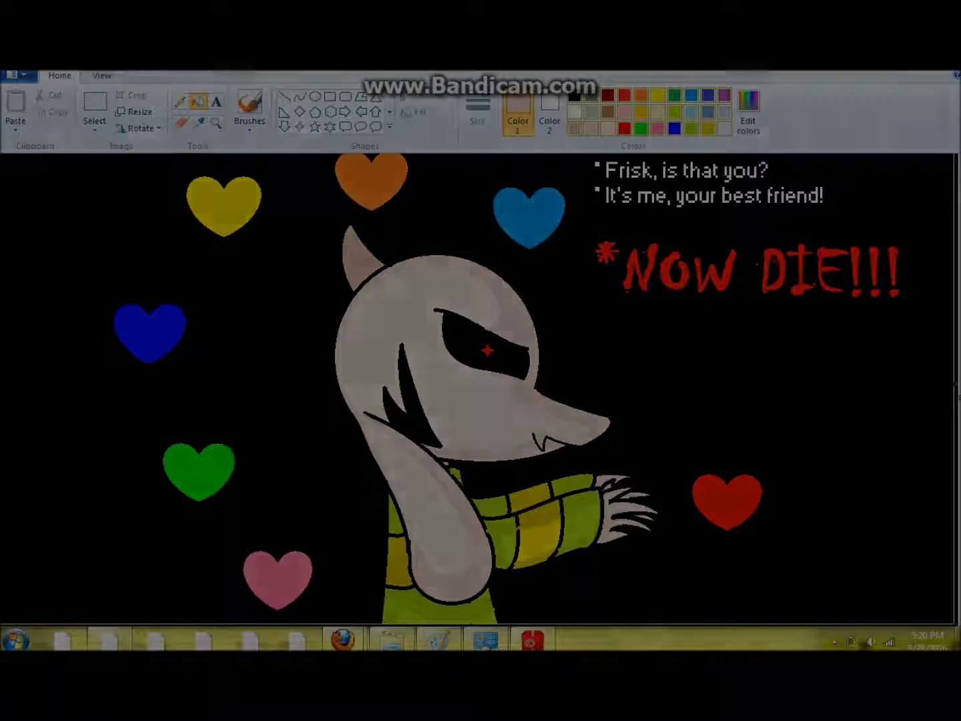